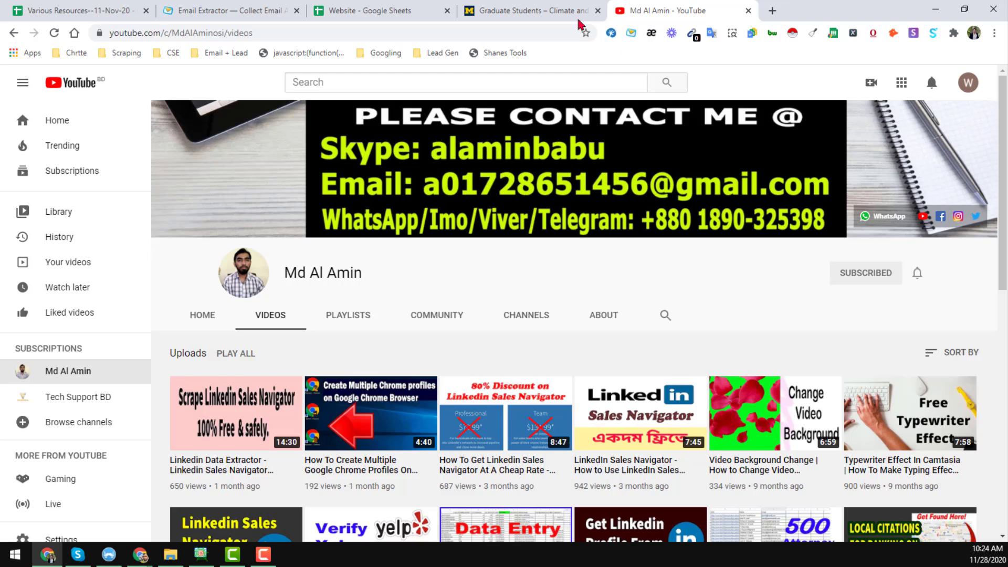
Switch to the 'Graduate Students – Climate and…' CLaSP directory tab.
{"action": "left_click", "coordinate": [535, 10]}
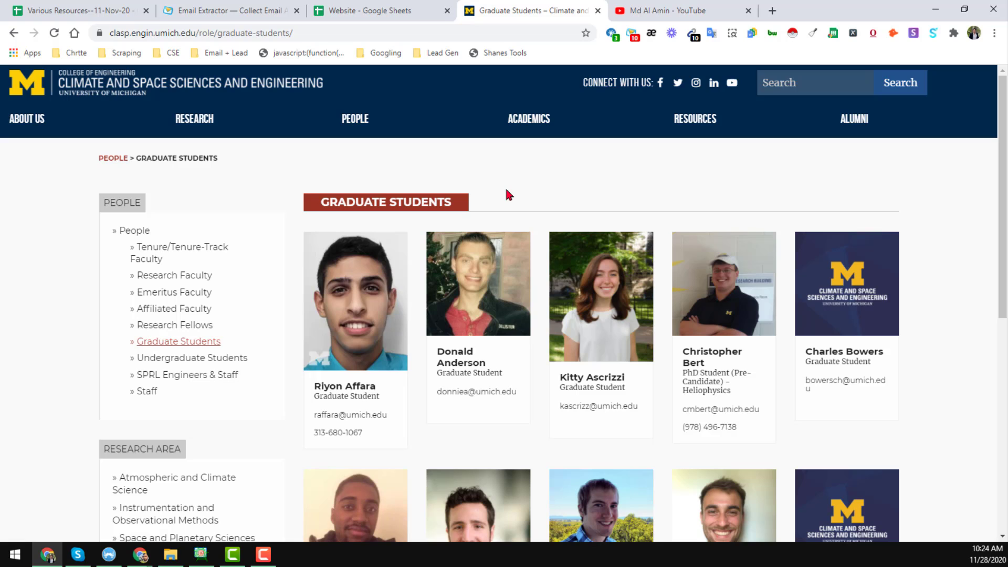
Scan the graduate student cards' umich.edu emails, then switch to the 'Website - Google Sheets' tab.
{"action": "scroll", "coordinate": [508, 194], "scroll_direction": "down", "scroll_amount": 2}
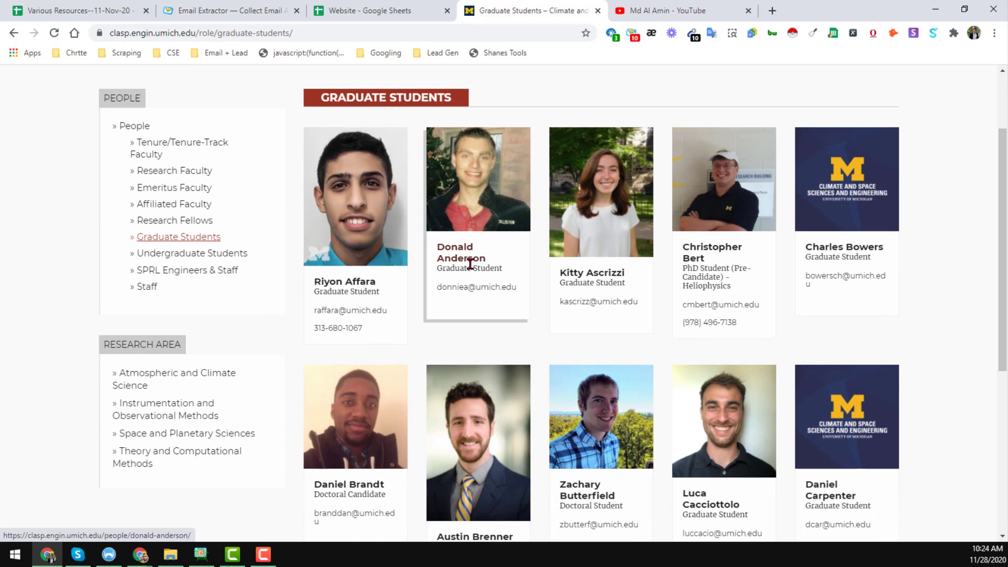
{"action": "scroll", "coordinate": [507, 236], "scroll_direction": "down", "scroll_amount": 1}
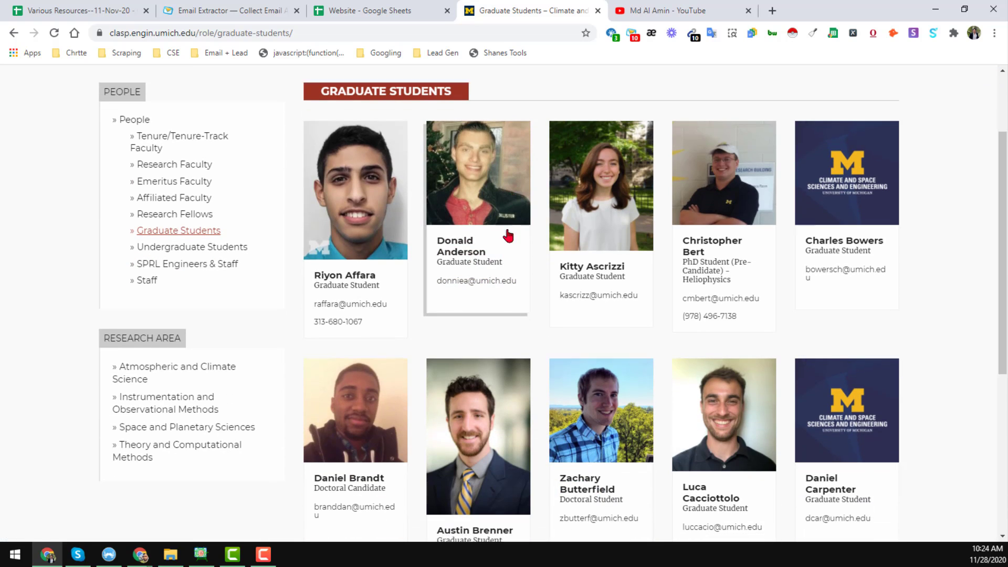
{"action": "scroll", "coordinate": [508, 237], "scroll_direction": "down", "scroll_amount": 4}
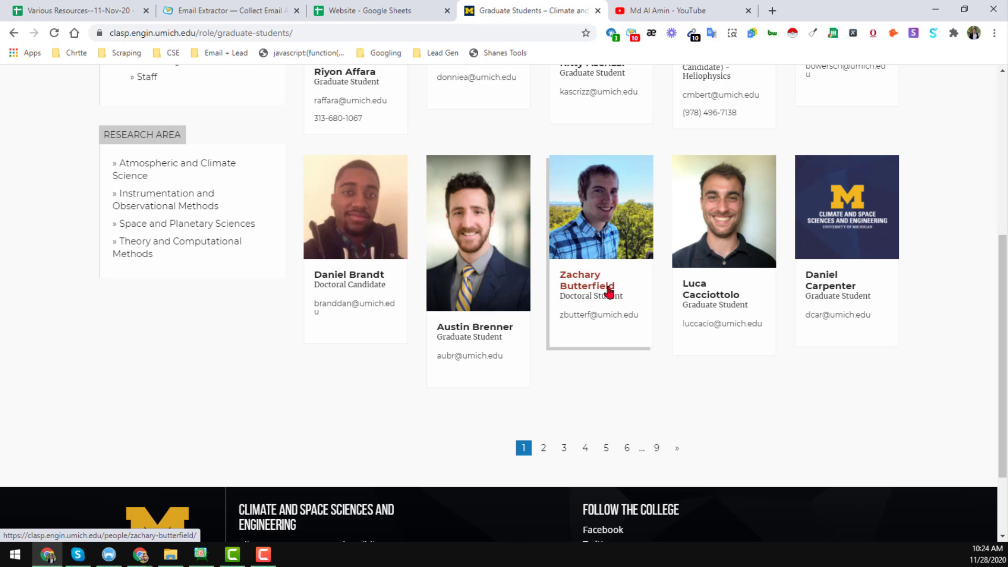
{"action": "scroll", "coordinate": [588, 278], "scroll_direction": "up", "scroll_amount": 6}
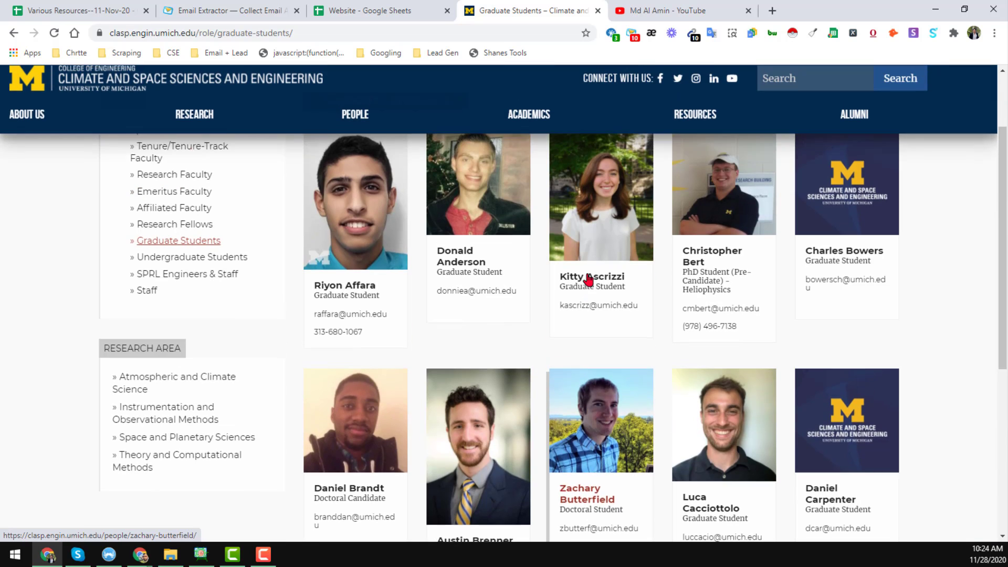
{"action": "left_click", "coordinate": [409, 20]}
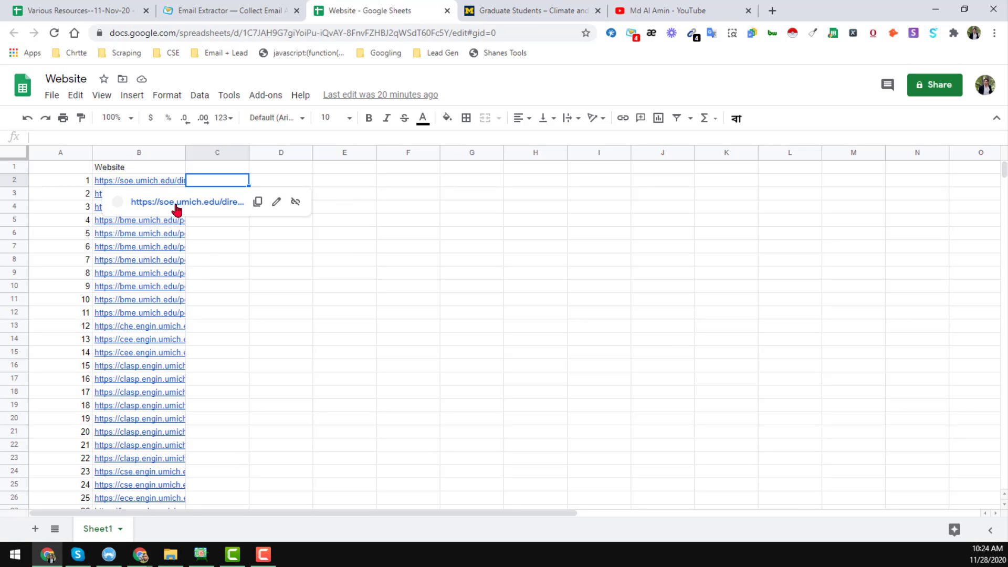
Follow the cell B8 link to the Biomedical Engineering Research Faculty & Staff page.
{"action": "scroll", "coordinate": [175, 254], "scroll_direction": "down", "scroll_amount": 6}
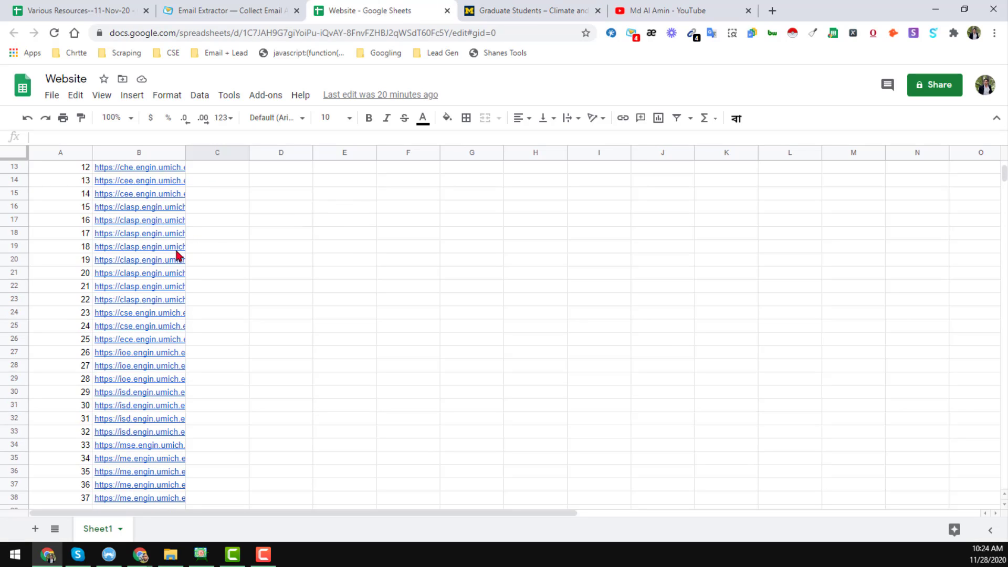
{"action": "scroll", "coordinate": [164, 288], "scroll_direction": "up", "scroll_amount": 3}
{"action": "scroll", "coordinate": [164, 289], "scroll_direction": "up", "scroll_amount": 3}
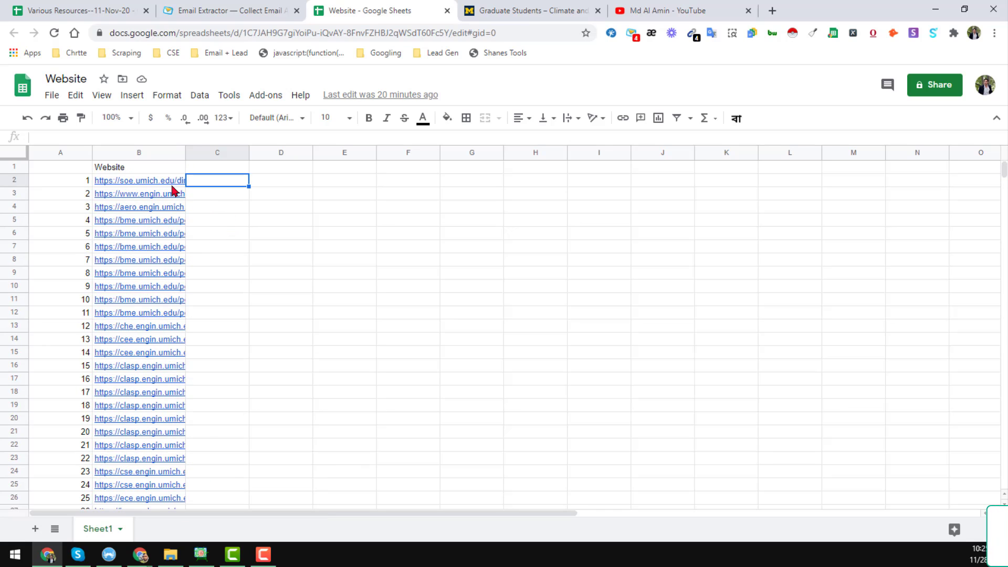
{"action": "left_click", "coordinate": [156, 264]}
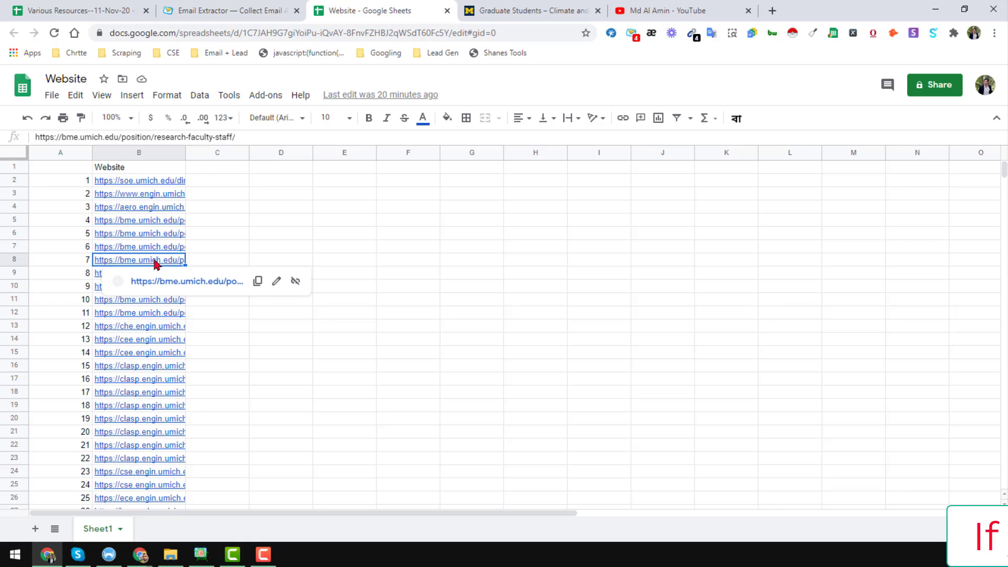
{"action": "left_click", "coordinate": [169, 282]}
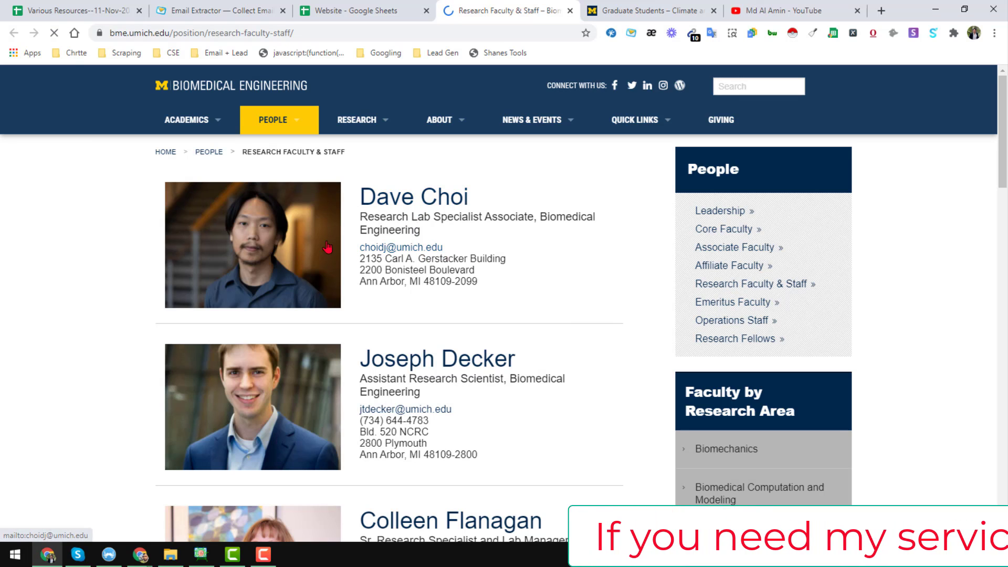
Scroll the BME Research Faculty & Staff list, then switch to the AtomPark Email Extractor tab.
{"action": "scroll", "coordinate": [363, 309], "scroll_direction": "down", "scroll_amount": 2}
{"action": "scroll", "coordinate": [367, 304], "scroll_direction": "down", "scroll_amount": 2}
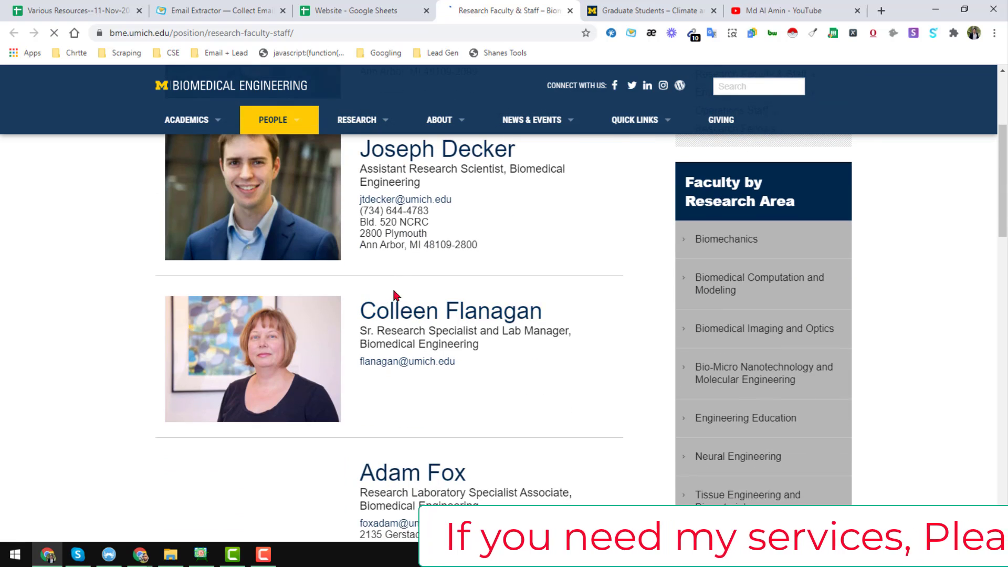
{"action": "scroll", "coordinate": [415, 271], "scroll_direction": "down", "scroll_amount": 7}
{"action": "scroll", "coordinate": [415, 282], "scroll_direction": "down", "scroll_amount": 5}
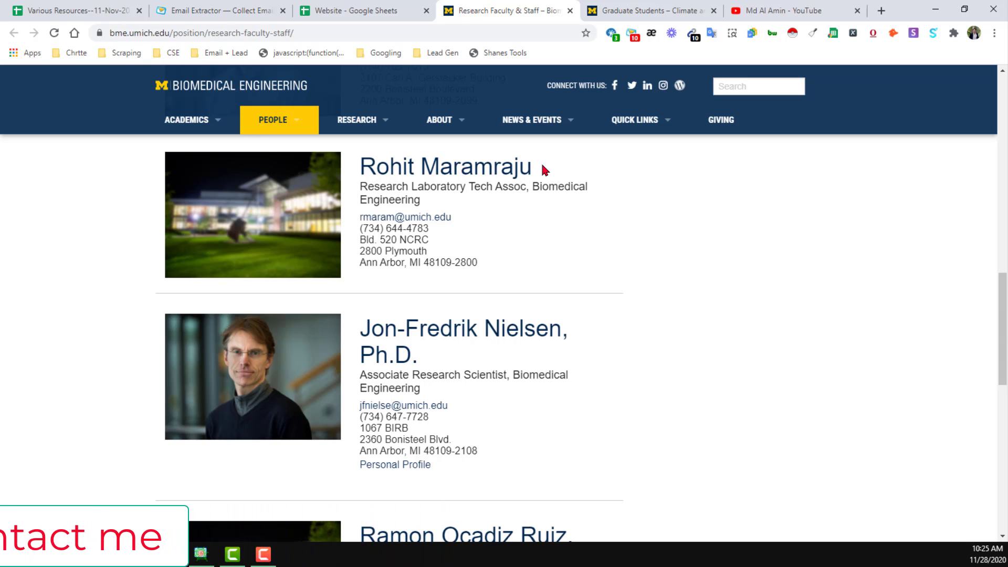
{"action": "left_click", "coordinate": [254, 11]}
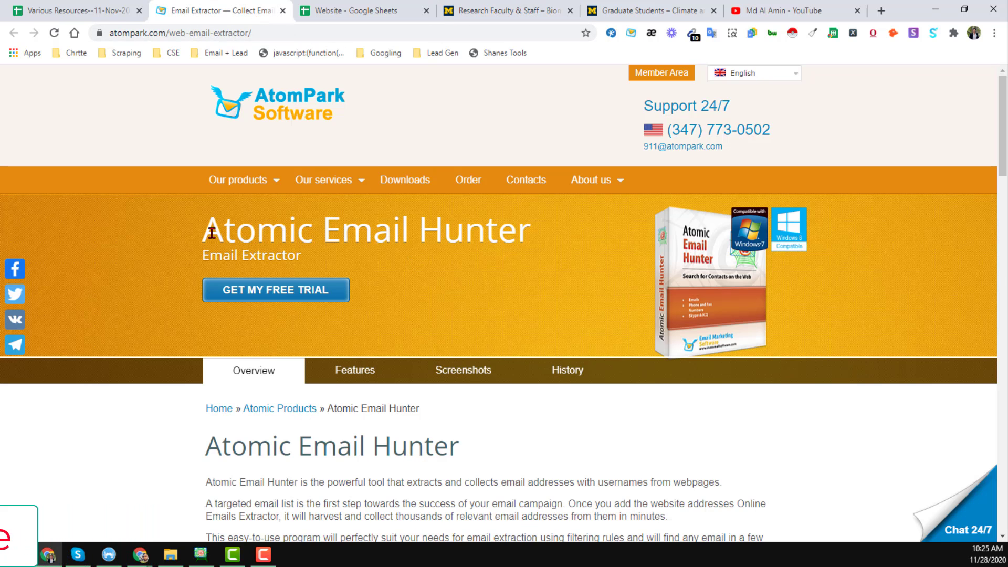
{"action": "left_click_drag", "start_coordinate": [206, 227], "coordinate": [538, 242]}
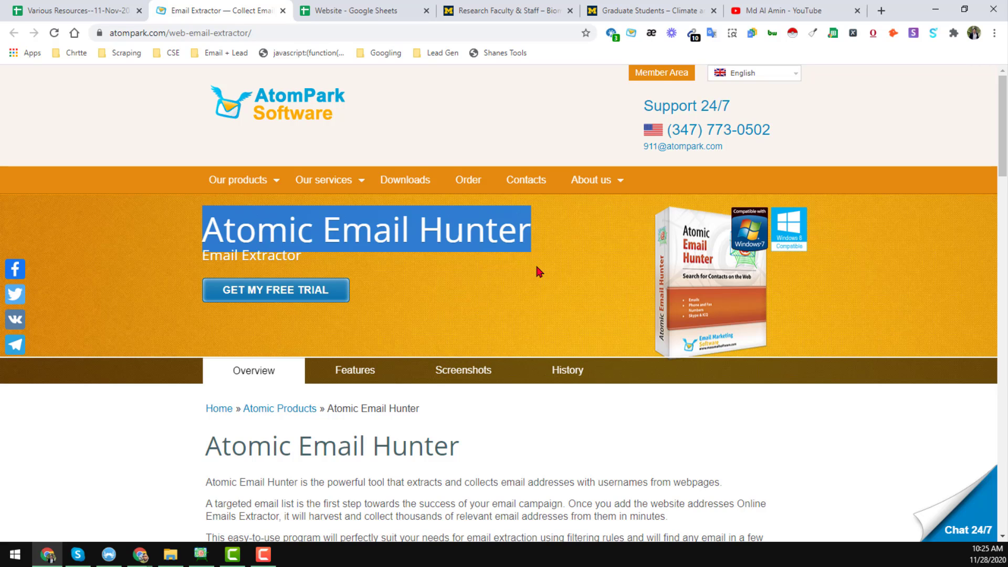
{"action": "left_click", "coordinate": [542, 251]}
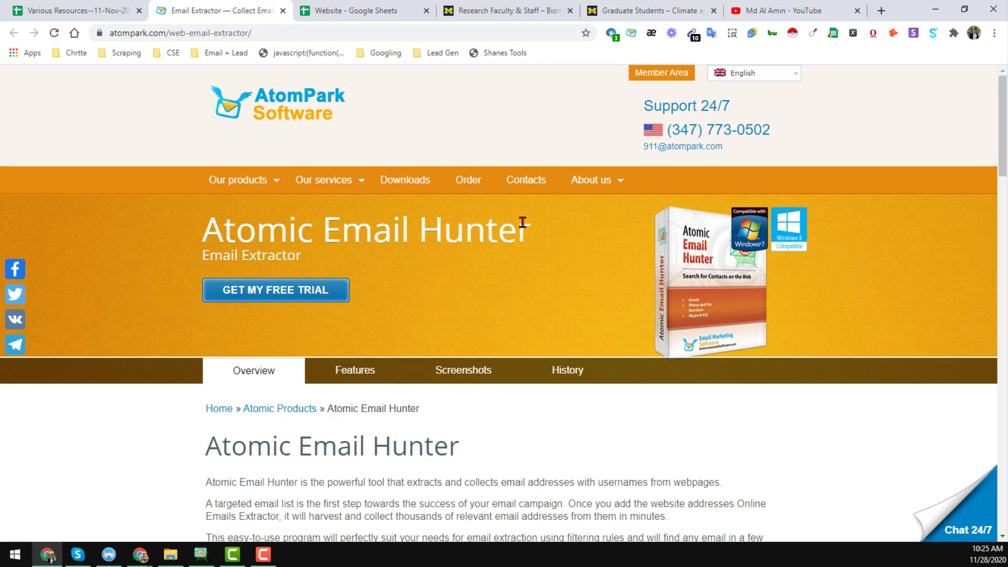
{"action": "scroll", "coordinate": [467, 229], "scroll_direction": "down", "scroll_amount": 4}
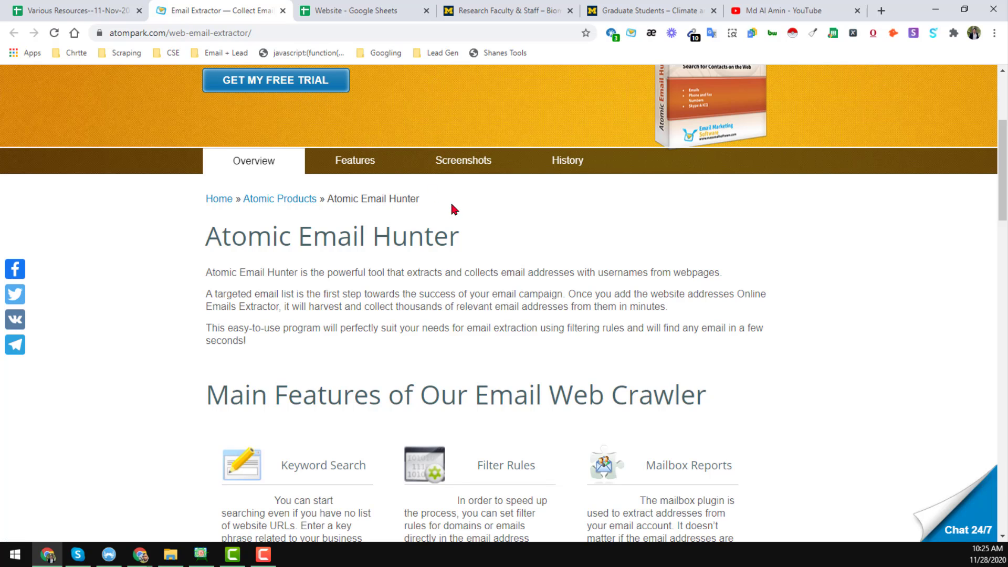
{"action": "scroll", "coordinate": [458, 212], "scroll_direction": "down", "scroll_amount": 2}
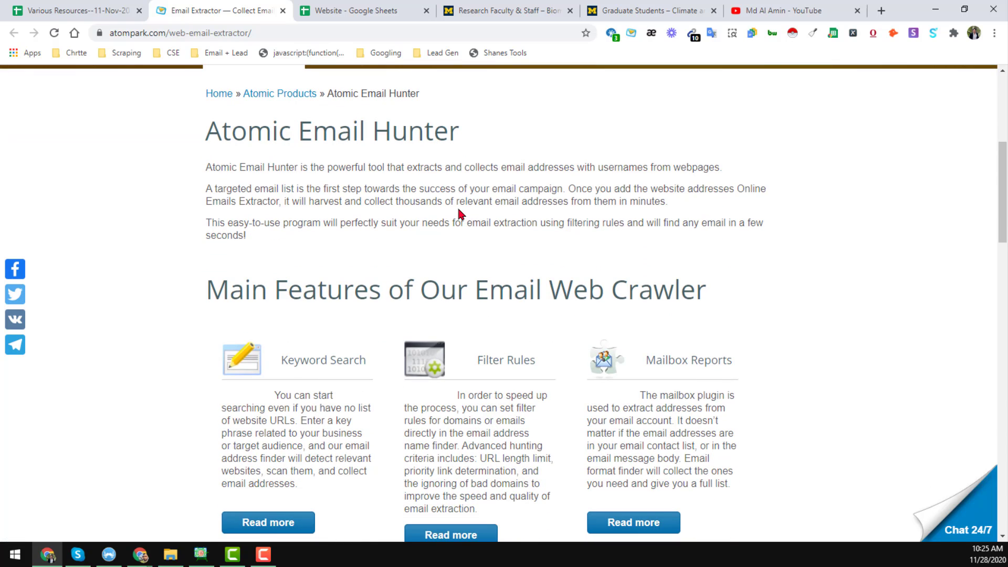
{"action": "scroll", "coordinate": [458, 212], "scroll_direction": "down", "scroll_amount": 4}
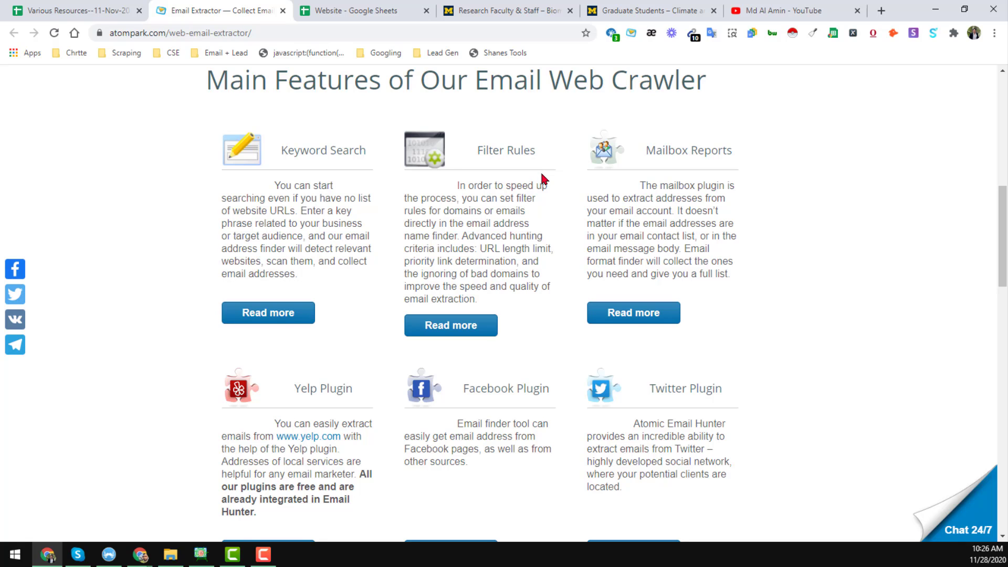
{"action": "scroll", "coordinate": [544, 180], "scroll_direction": "down", "scroll_amount": 2}
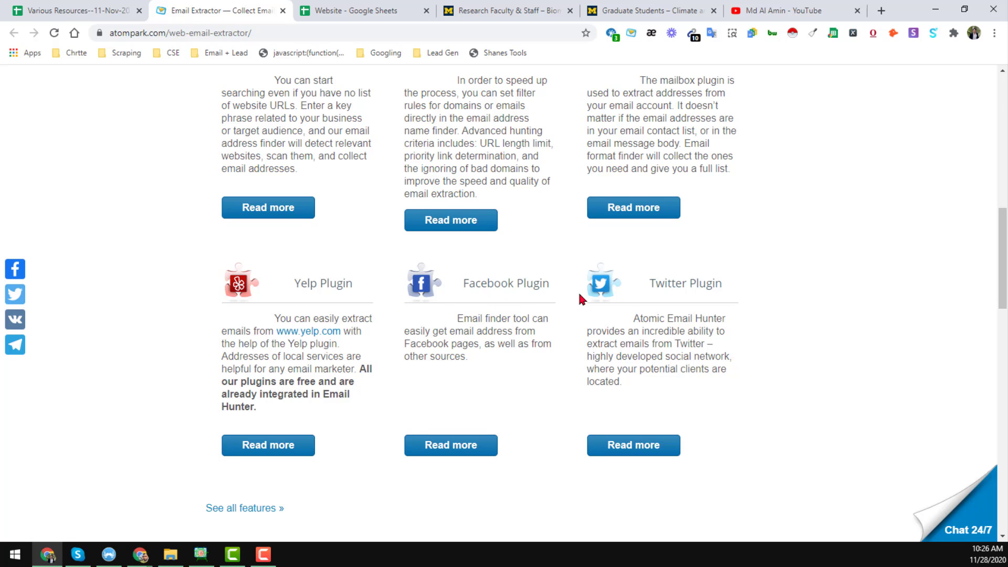
{"action": "scroll", "coordinate": [698, 294], "scroll_direction": "down", "scroll_amount": 2}
{"action": "scroll", "coordinate": [650, 293], "scroll_direction": "up", "scroll_amount": 6}
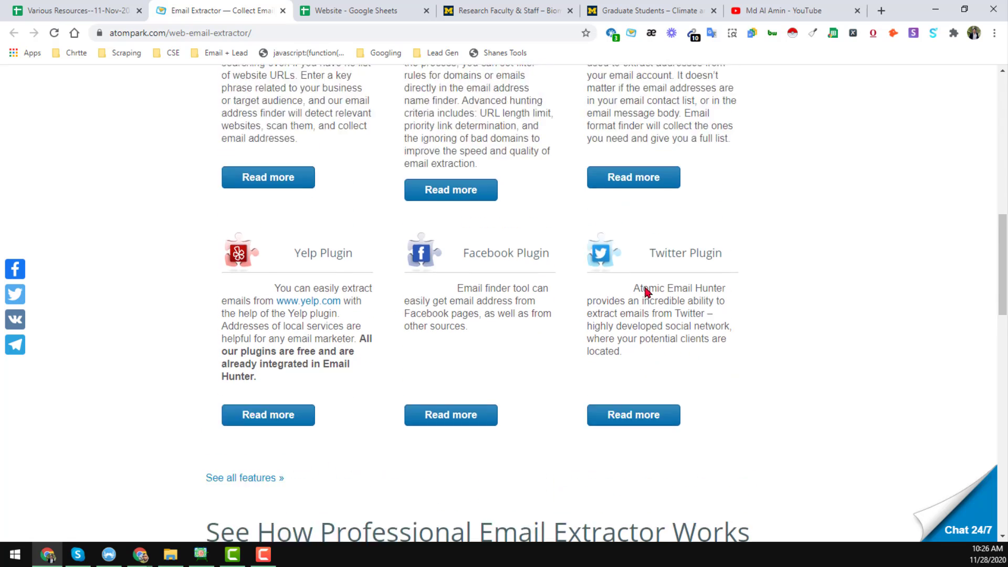
{"action": "scroll", "coordinate": [641, 292], "scroll_direction": "up", "scroll_amount": 8}
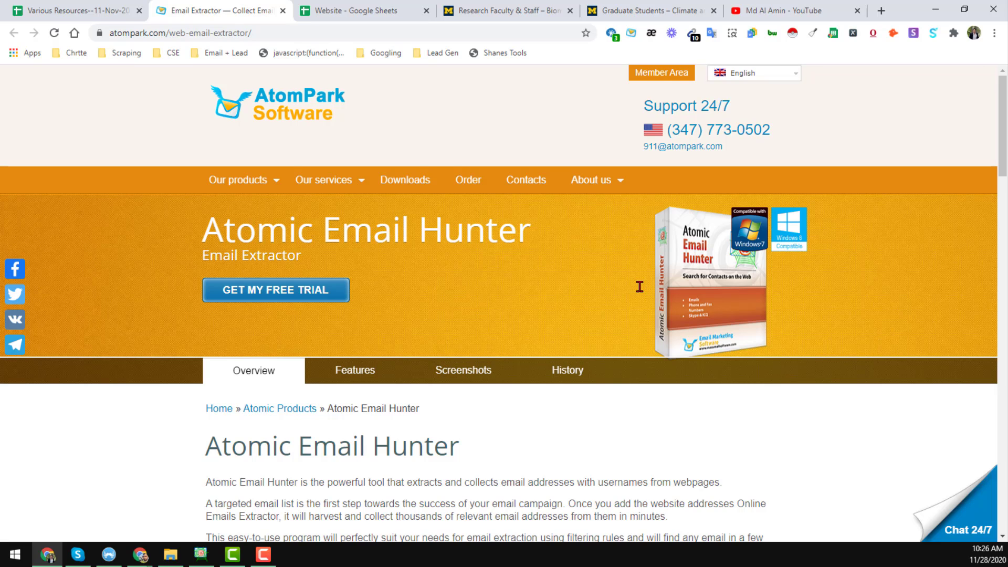
Check the YouTube channel, return to the AtomPark page, then bring Atomic Email Hunter forward.
{"action": "left_click", "coordinate": [801, 11]}
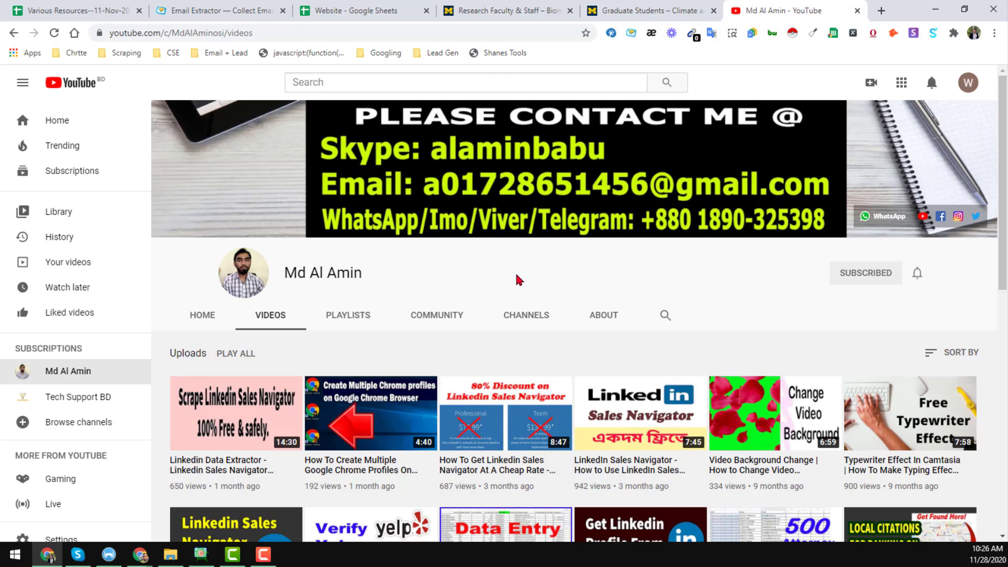
{"action": "key", "text": "ctrl+2"}
{"action": "mouse_move", "coordinate": [322, 179]}
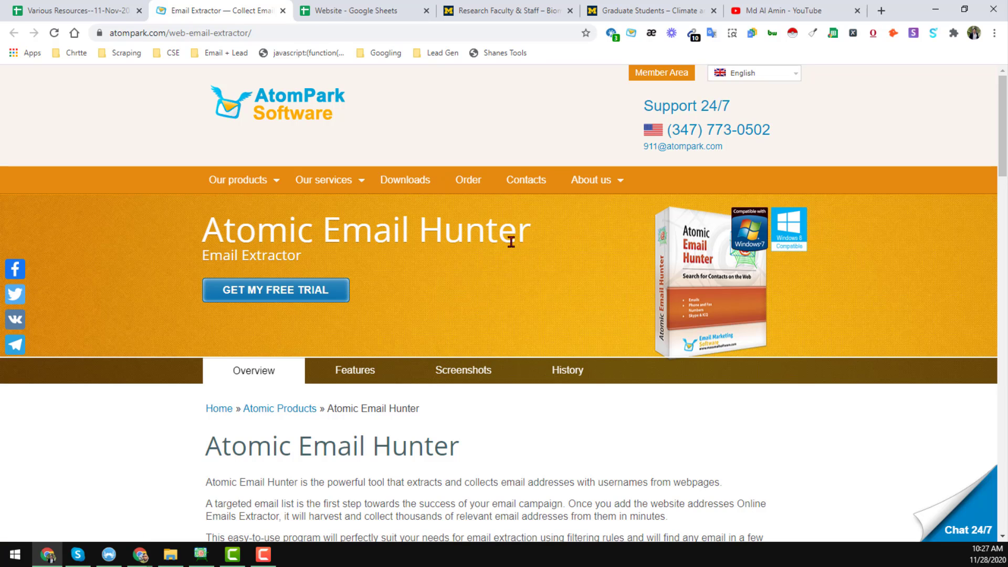
{"action": "scroll", "coordinate": [511, 242], "scroll_direction": "down", "scroll_amount": 2}
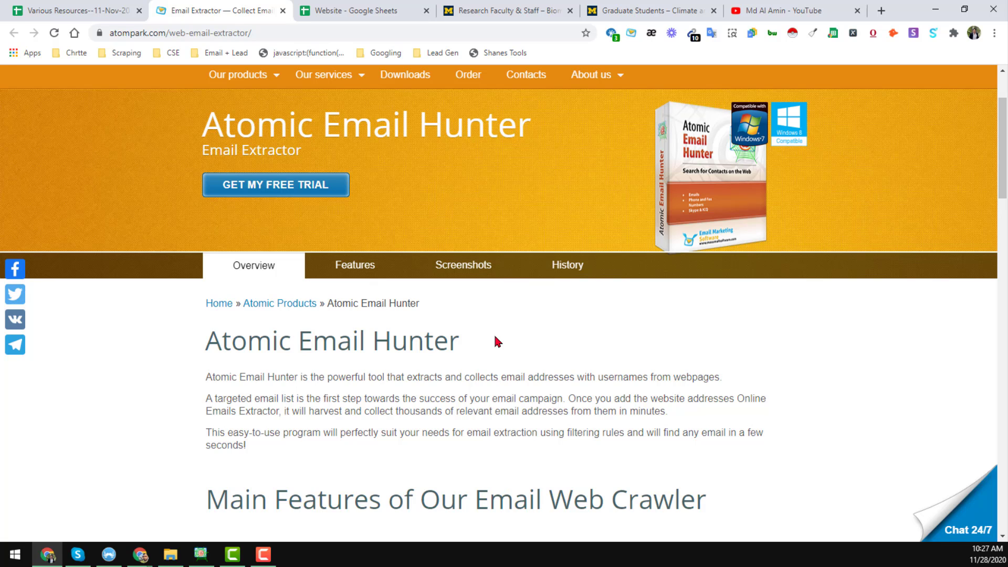
{"action": "left_click", "coordinate": [201, 554]}
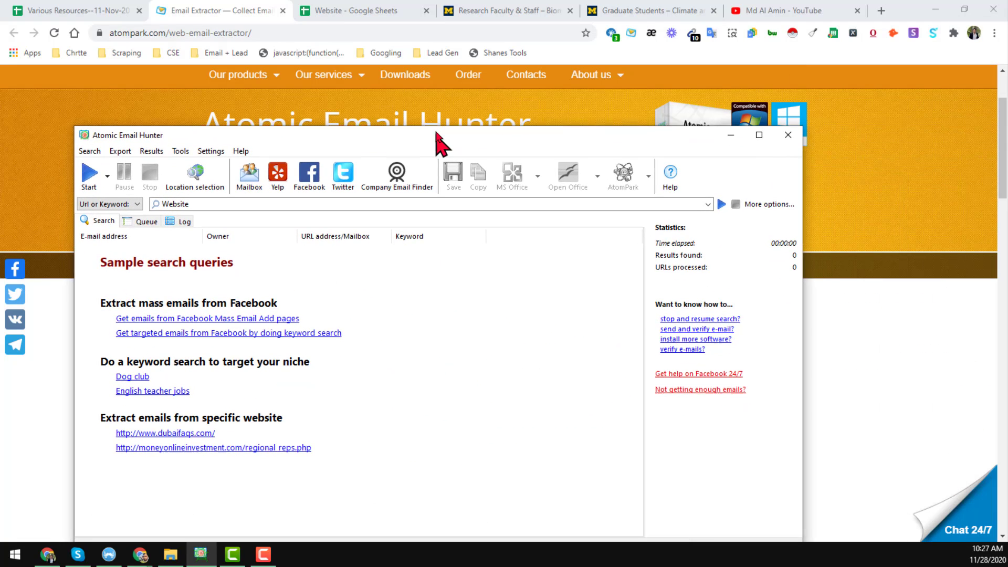
Maximize the Atomic Email Hunter window and switch back to Chrome.
{"action": "left_click", "coordinate": [760, 131]}
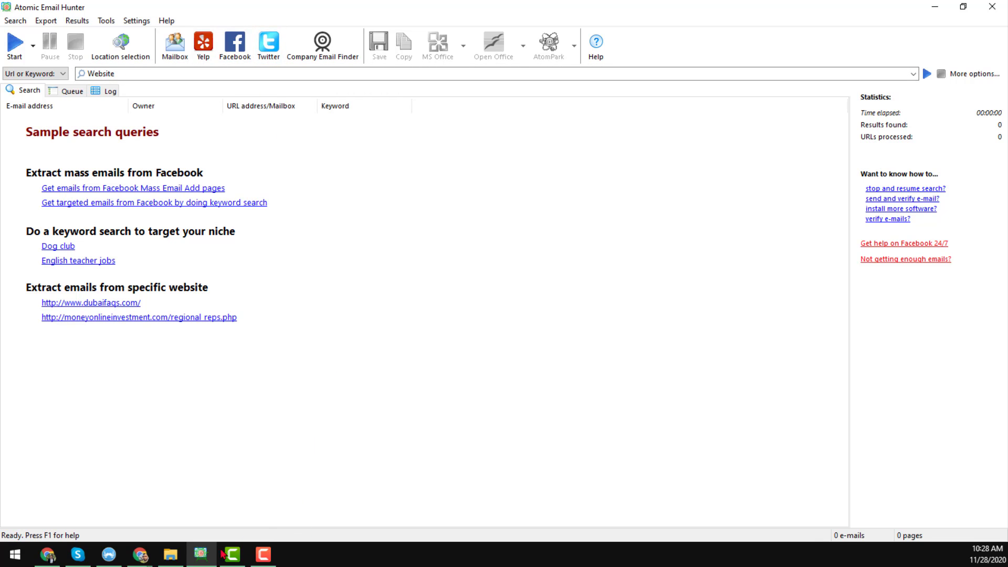
{"action": "left_click", "coordinate": [47, 555]}
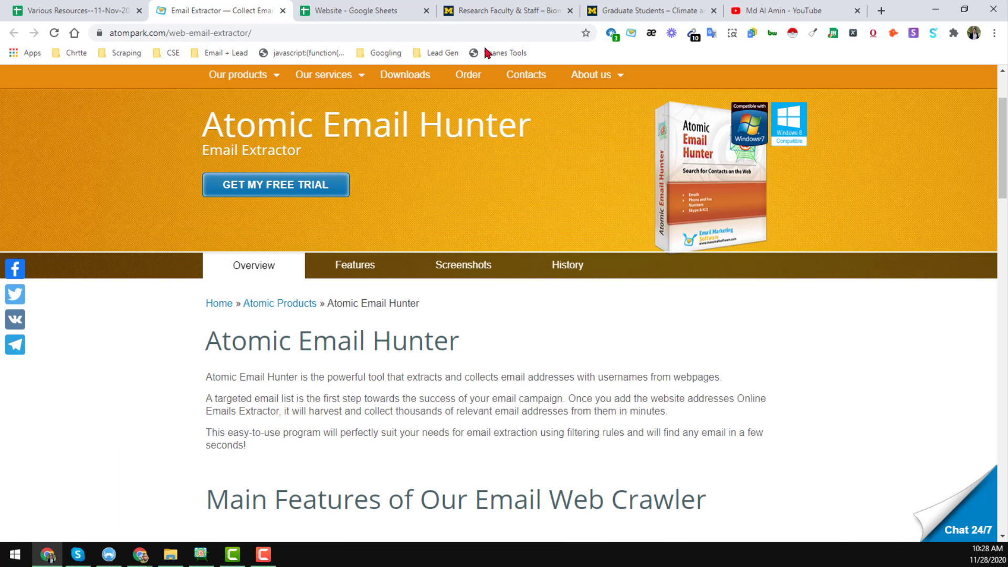
Copy the CLaSP Graduate Students page URL and return to Atomic Email Hunter.
{"action": "left_click", "coordinate": [558, 10]}
{"action": "left_click", "coordinate": [617, 10]}
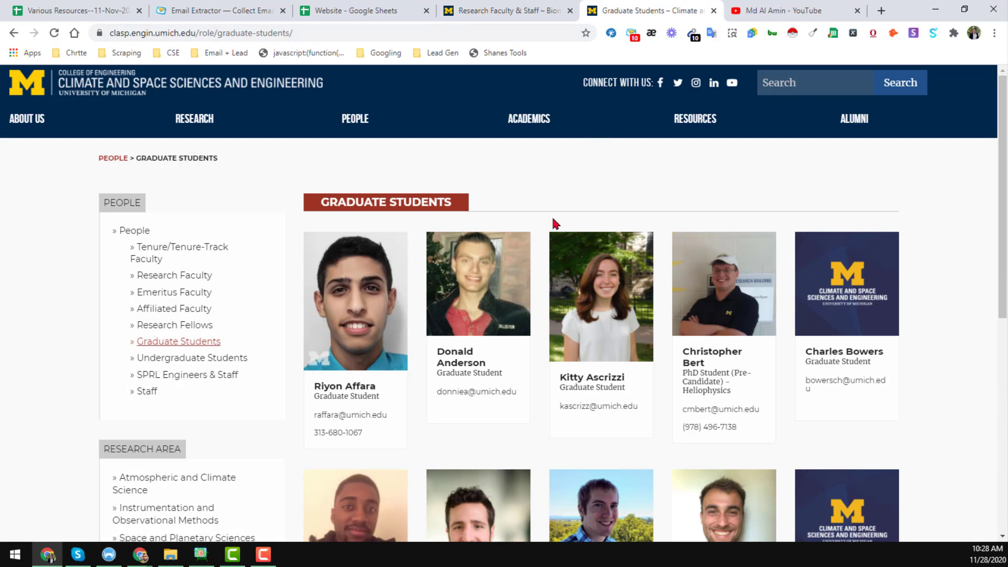
{"action": "left_click", "coordinate": [467, 29]}
{"action": "key", "text": "ctrl+c"}
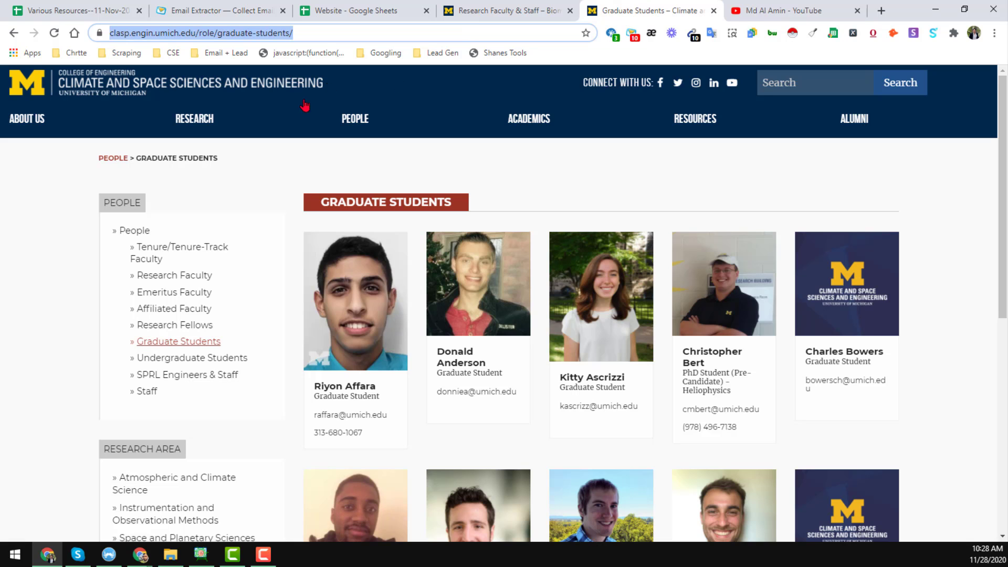
{"action": "left_click", "coordinate": [200, 555]}
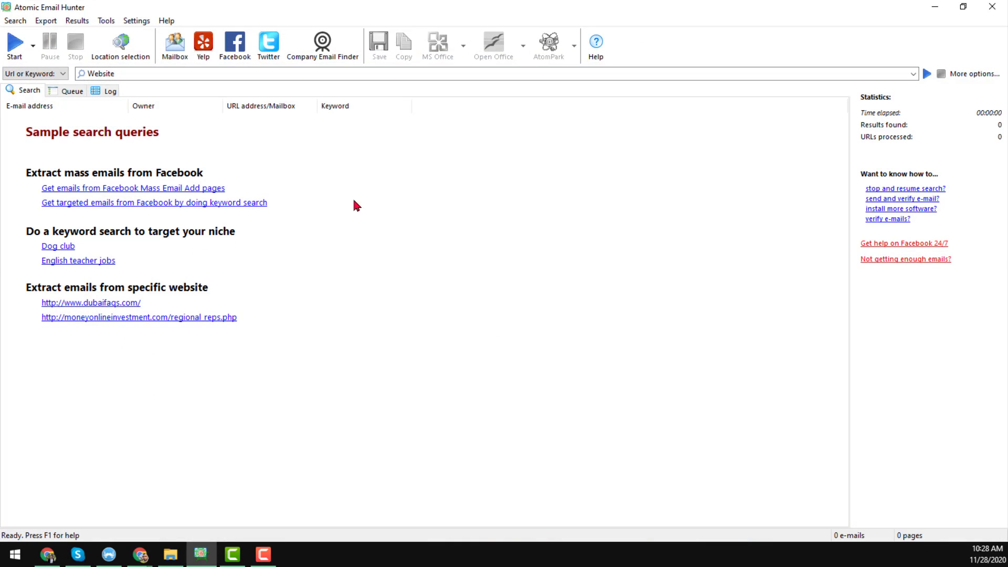
Paste the Graduate Students URL into the search field and open More options.
{"action": "left_click", "coordinate": [405, 77]}
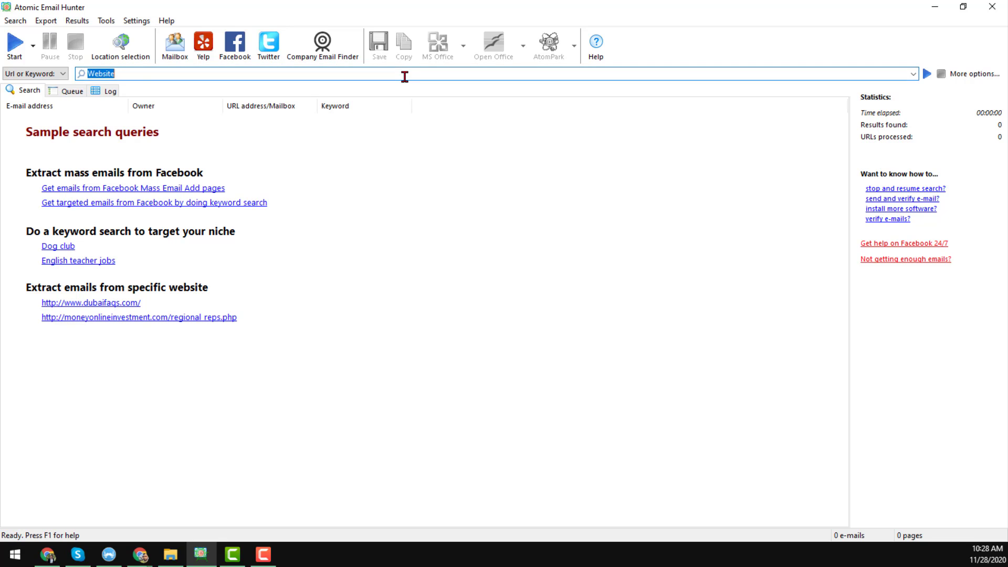
{"action": "key", "text": "ctrl+v"}
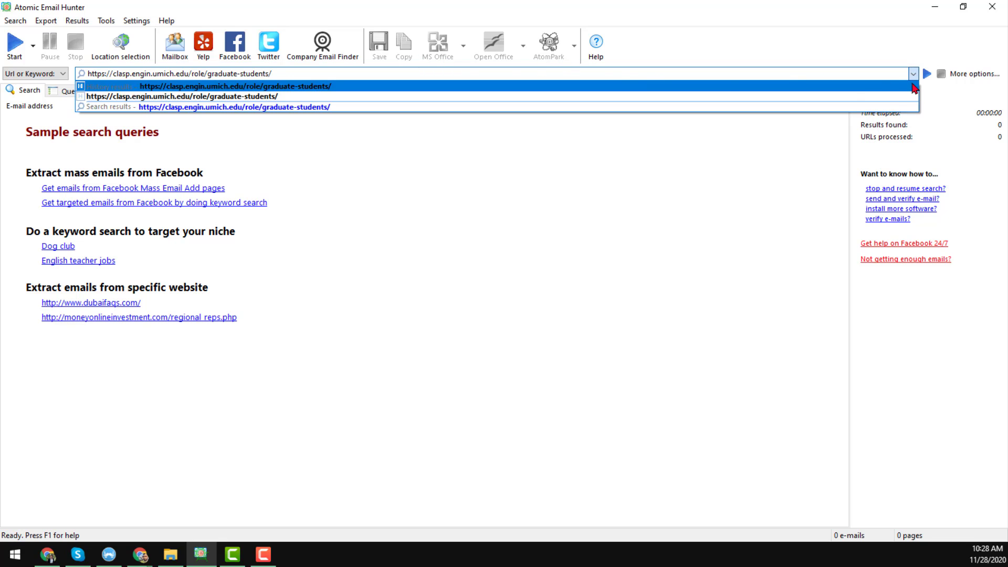
{"action": "left_click", "coordinate": [968, 76]}
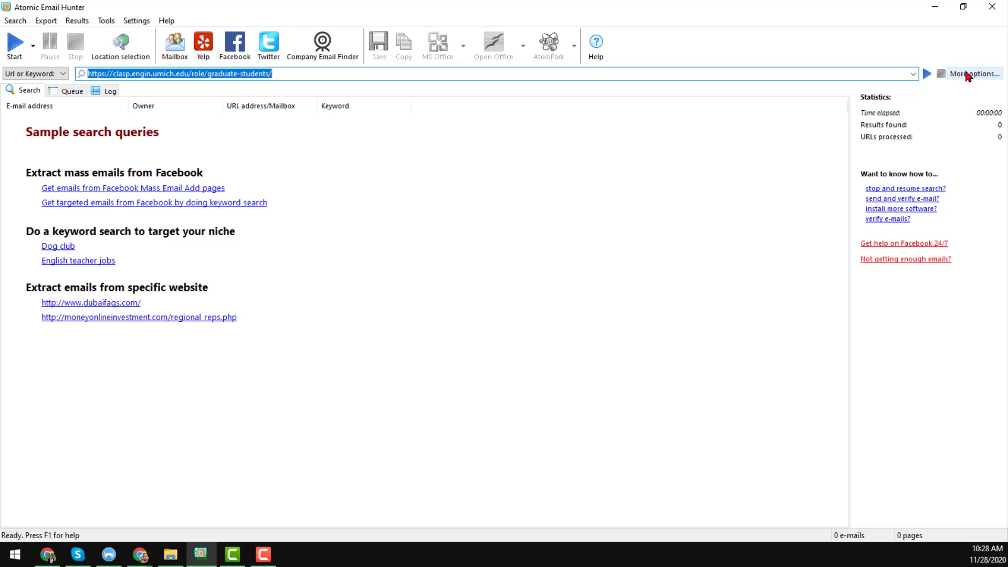
{"action": "left_click", "coordinate": [968, 76]}
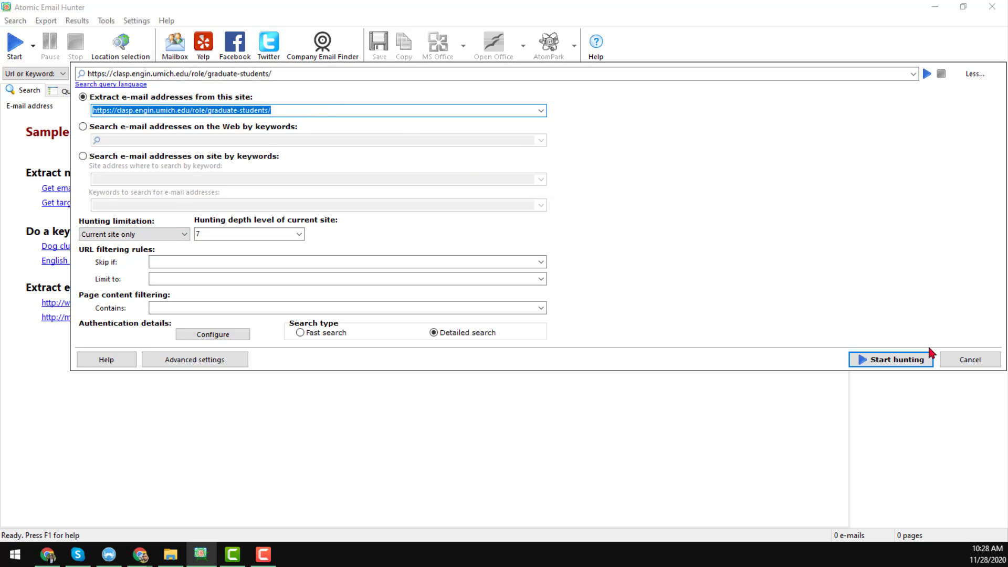
Start hunting with 'Websites only' chosen so emails come from the live site.
{"action": "left_click", "coordinate": [901, 360]}
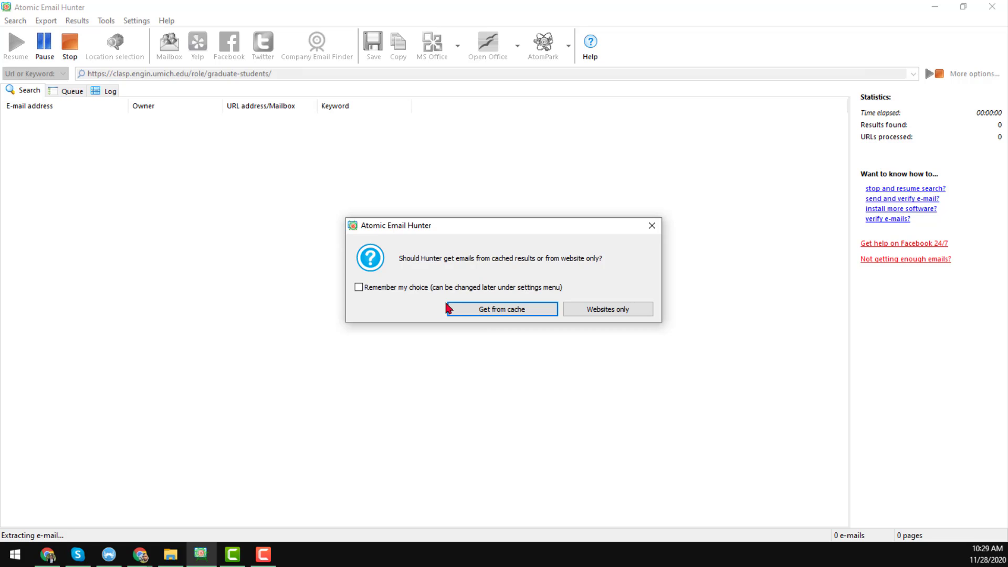
{"action": "left_click", "coordinate": [621, 310]}
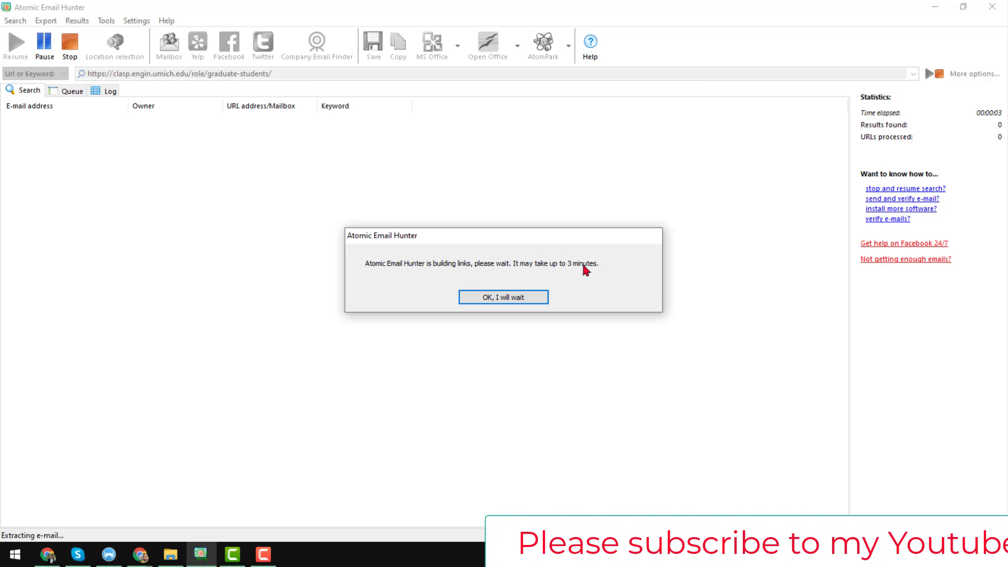
{"action": "left_click", "coordinate": [523, 298]}
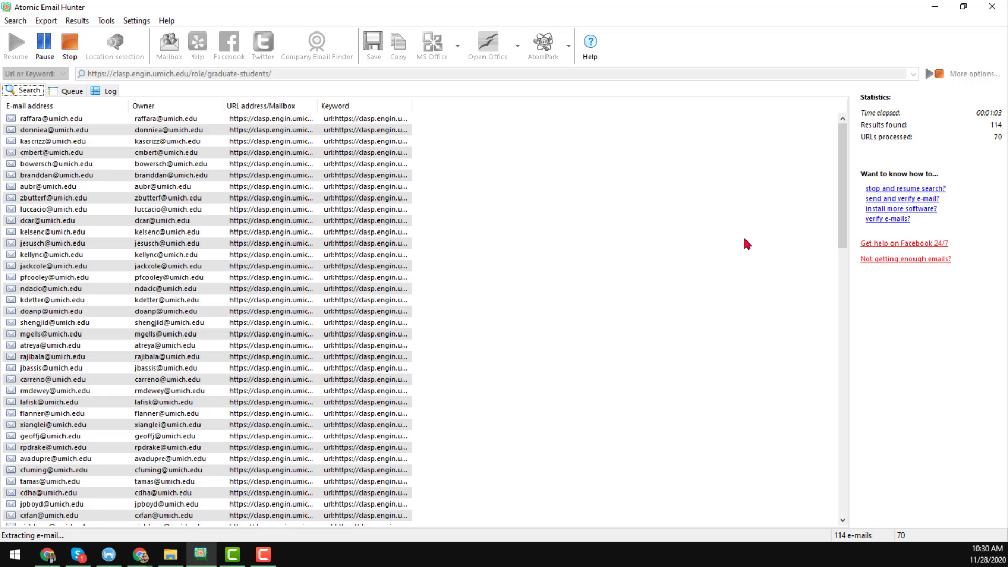
Widen the URL, Owner and E-mail address columns of the results list.
{"action": "left_click_drag", "start_coordinate": [842, 174], "coordinate": [844, 473]}
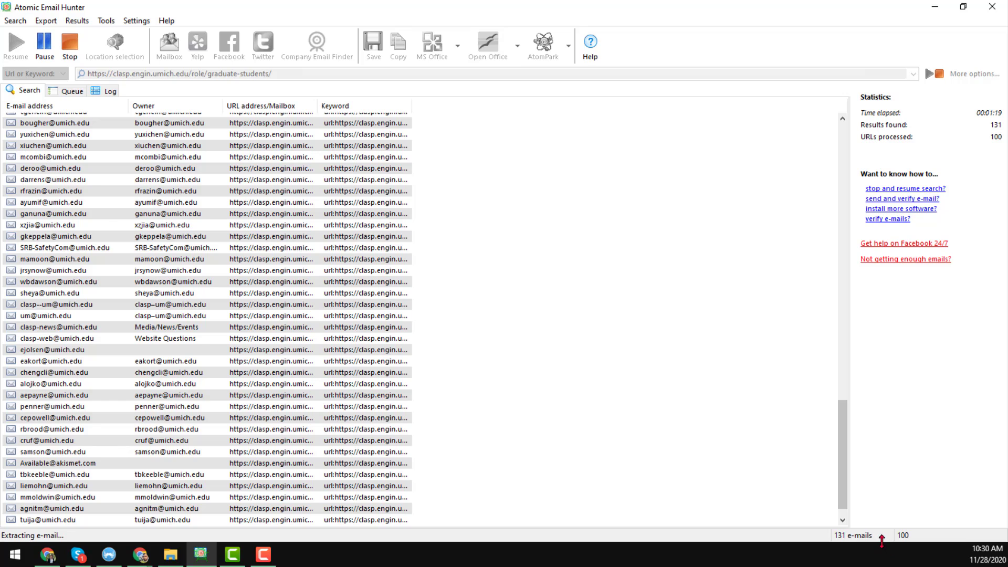
{"action": "scroll", "coordinate": [673, 377], "scroll_direction": "down", "scroll_amount": 1}
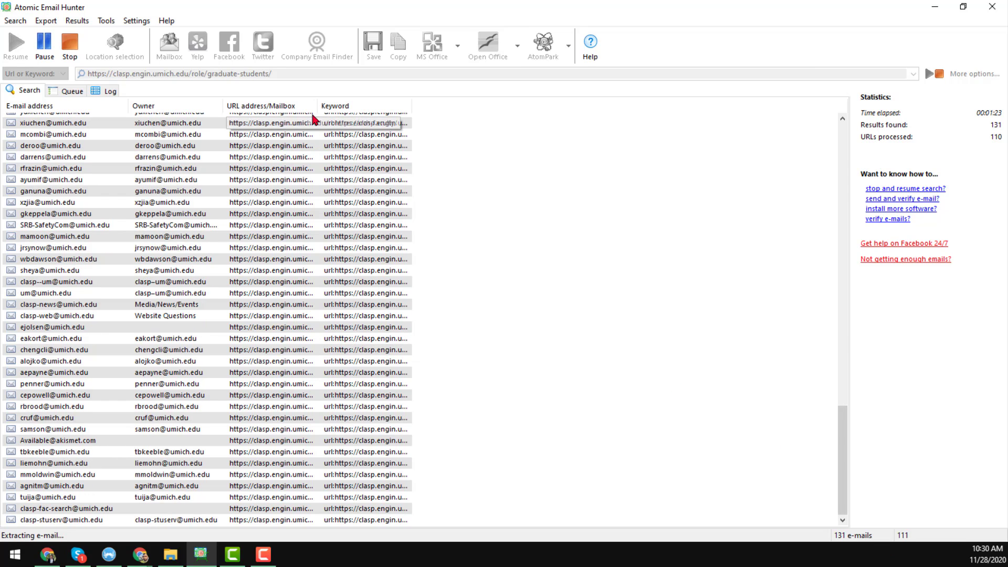
{"action": "left_click_drag", "start_coordinate": [318, 105], "coordinate": [434, 106]}
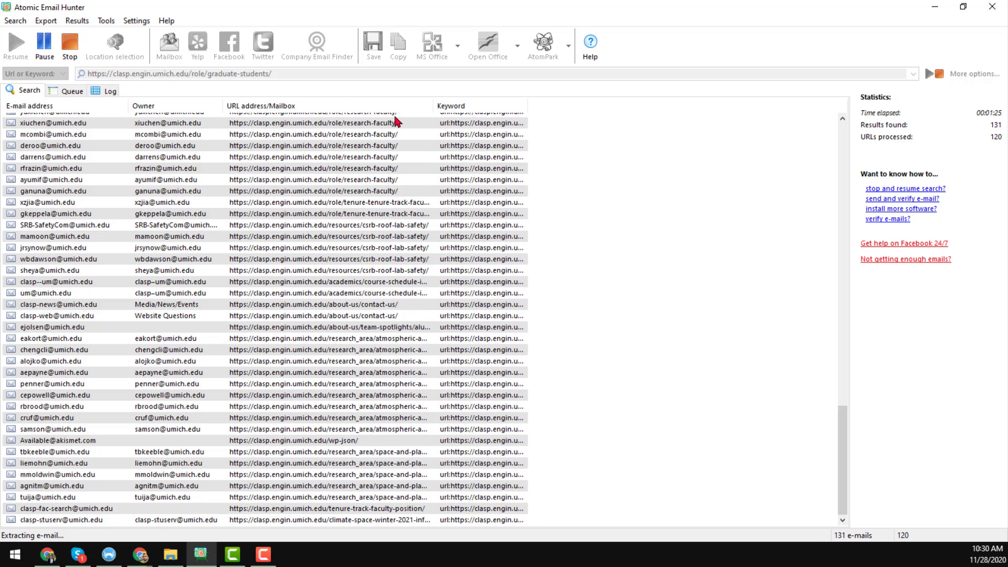
{"action": "left_click_drag", "start_coordinate": [222, 103], "coordinate": [319, 103]}
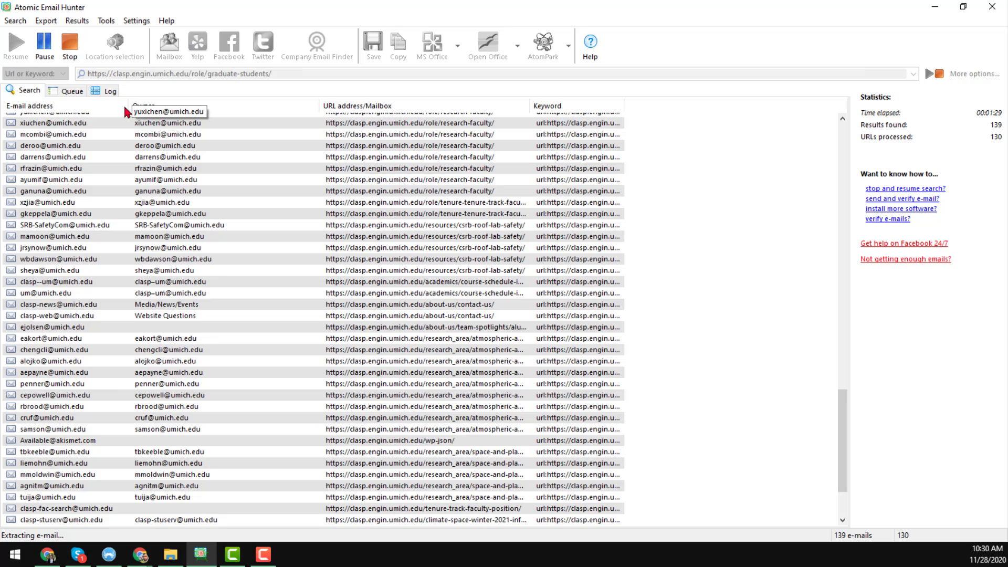
{"action": "left_click_drag", "start_coordinate": [135, 105], "coordinate": [220, 106]}
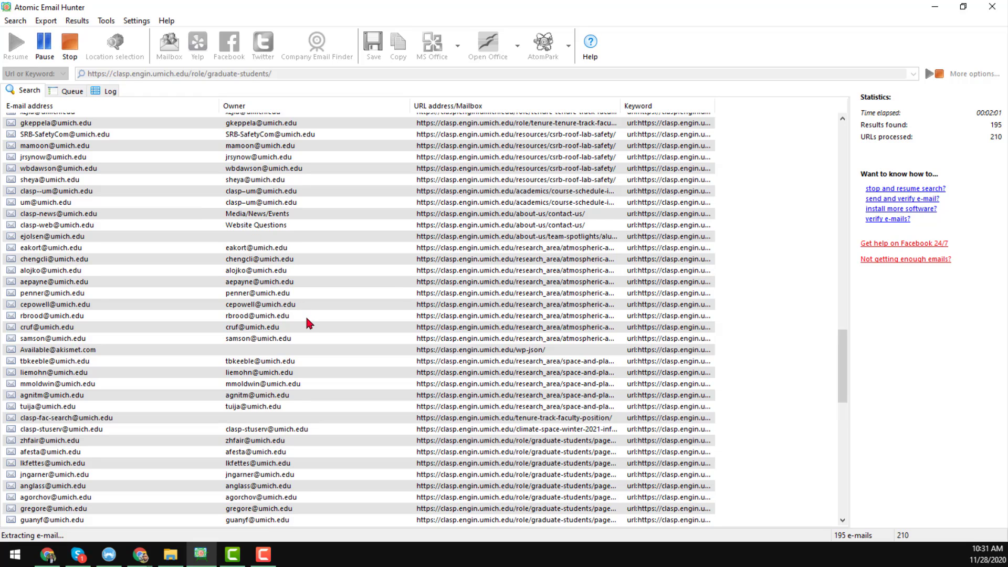
Scroll through the results and stop the search at 214 results found.
{"action": "scroll", "coordinate": [306, 314], "scroll_direction": "down", "scroll_amount": 10}
{"action": "scroll", "coordinate": [305, 314], "scroll_direction": "down", "scroll_amount": 5}
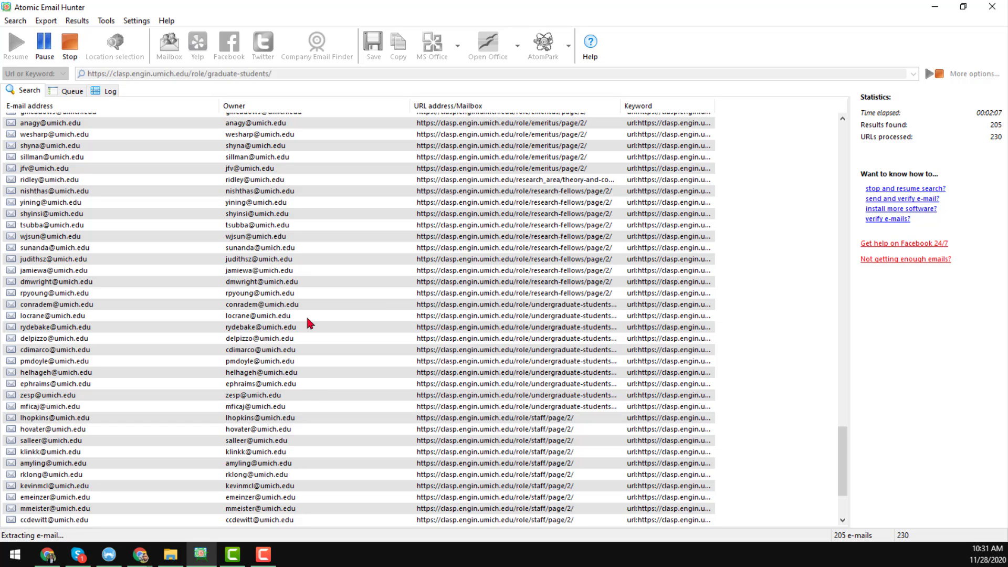
{"action": "scroll", "coordinate": [350, 252], "scroll_direction": "down", "scroll_amount": 3}
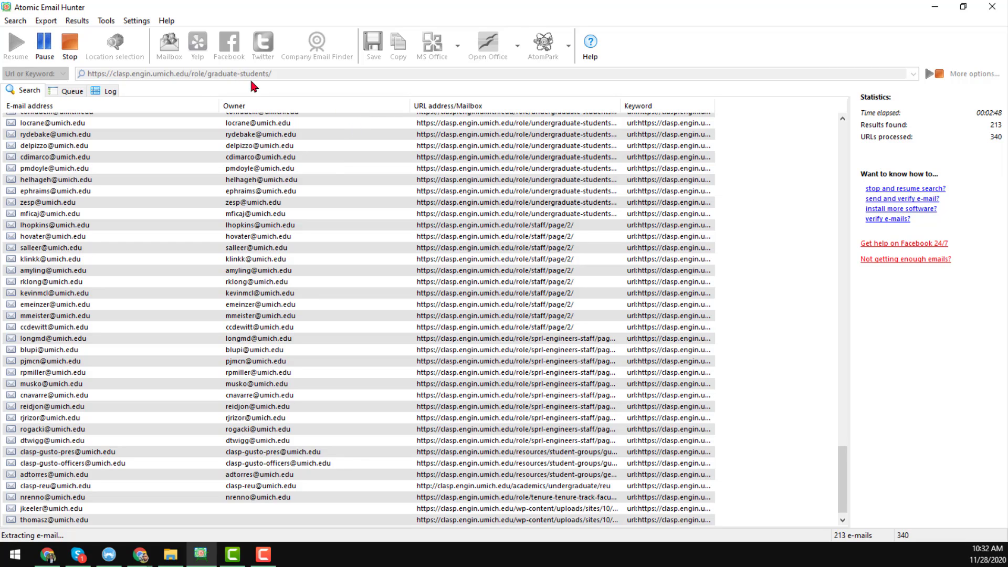
{"action": "left_click", "coordinate": [71, 53]}
{"action": "left_click", "coordinate": [72, 52]}
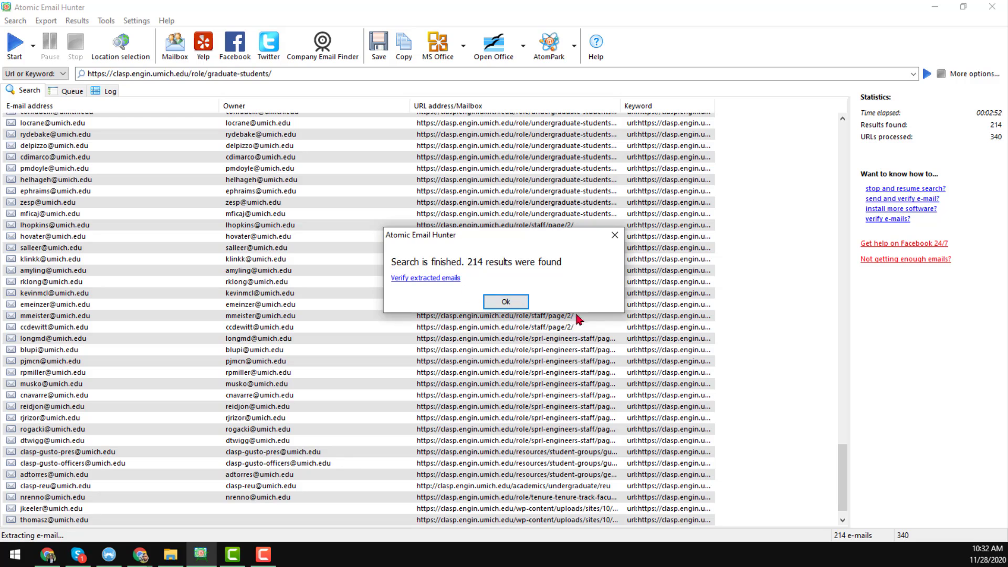
Dismiss the search-finished message and scroll to the top of the results list.
{"action": "left_click", "coordinate": [520, 303]}
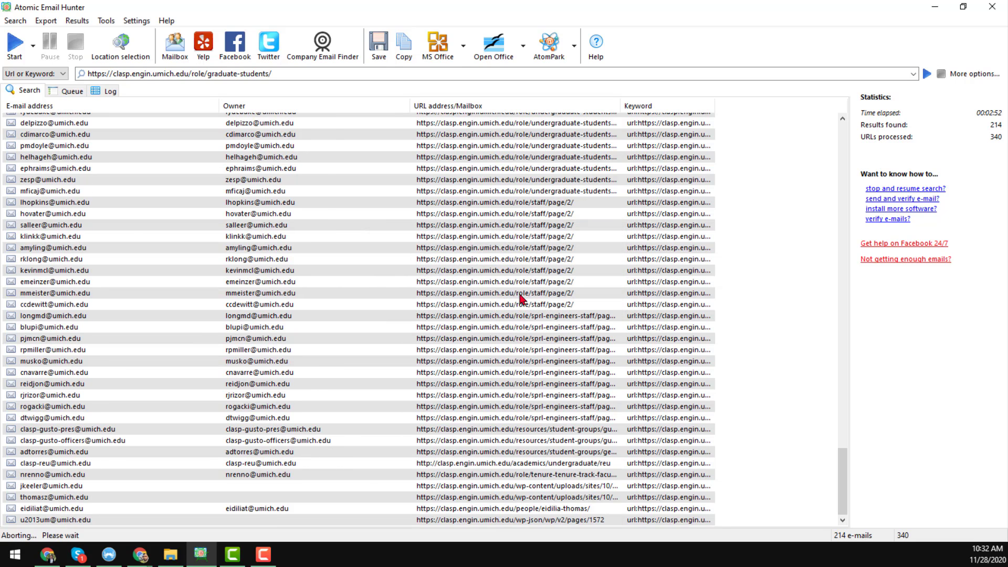
{"action": "scroll", "coordinate": [520, 298], "scroll_direction": "up", "scroll_amount": 20}
{"action": "scroll", "coordinate": [516, 297], "scroll_direction": "up", "scroll_amount": 20}
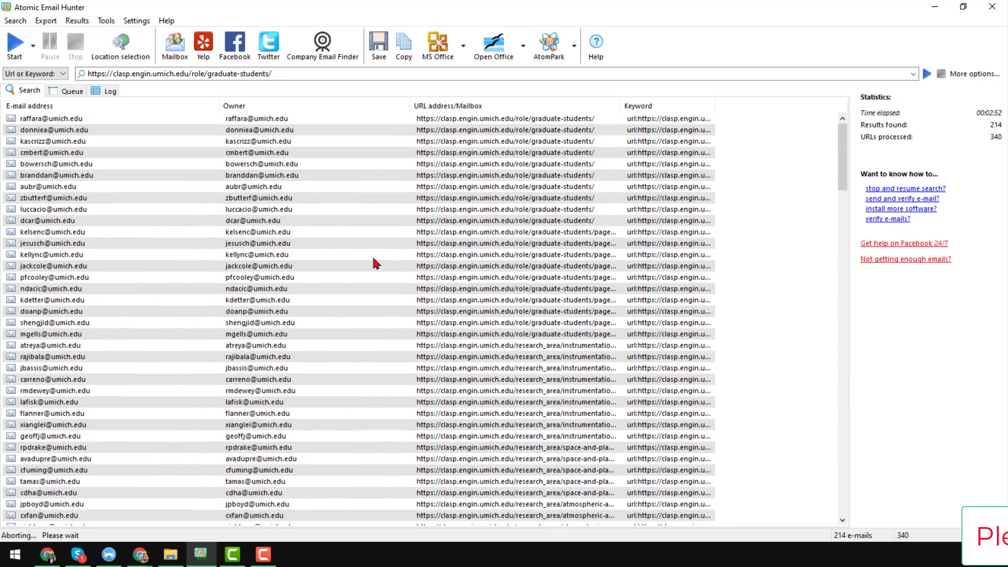
Copy all 214 extracted results and export them to Microsoft Excel.
{"action": "left_click", "coordinate": [465, 45]}
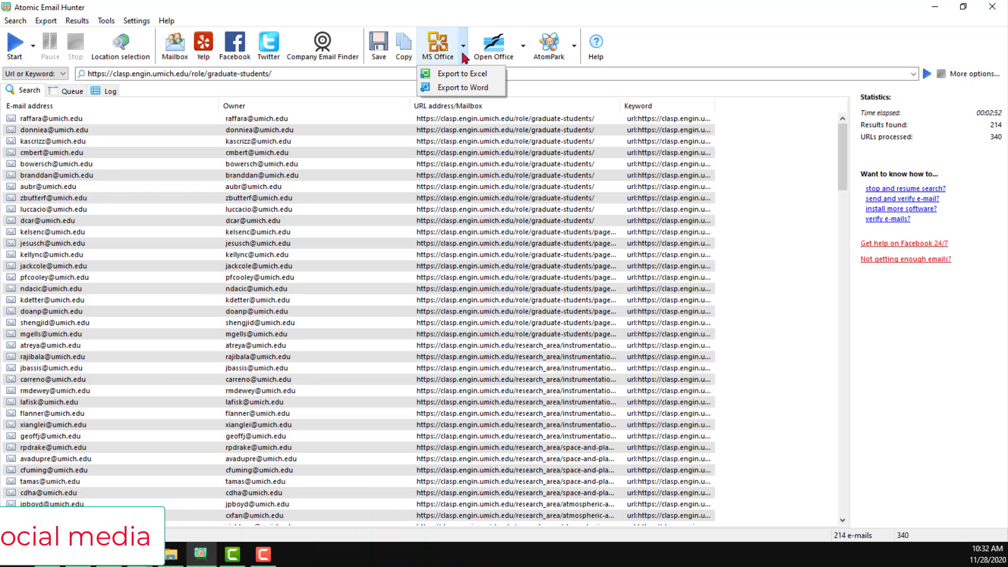
{"action": "left_click", "coordinate": [383, 130]}
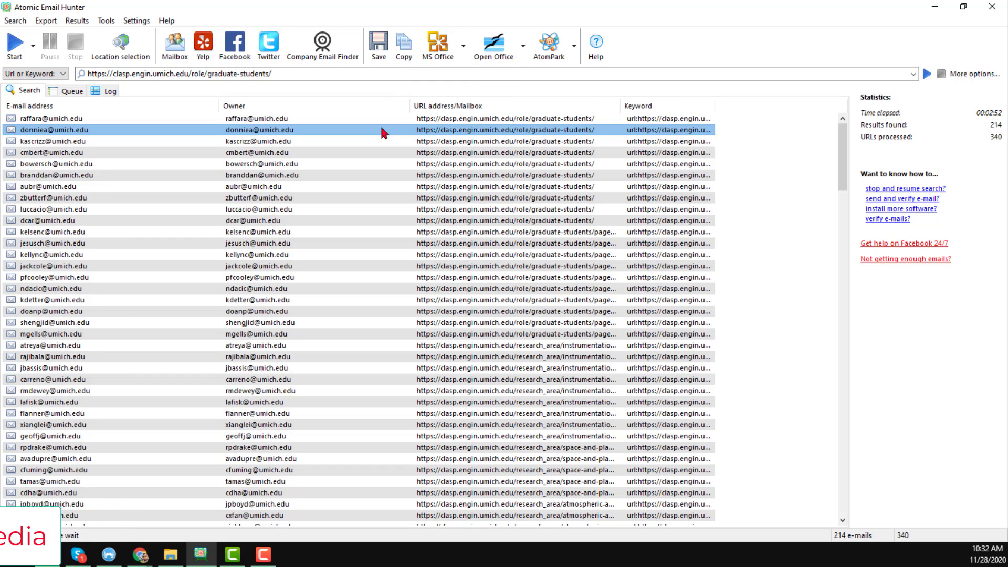
{"action": "key", "text": "ctrl+a"}
{"action": "left_click", "coordinate": [410, 56]}
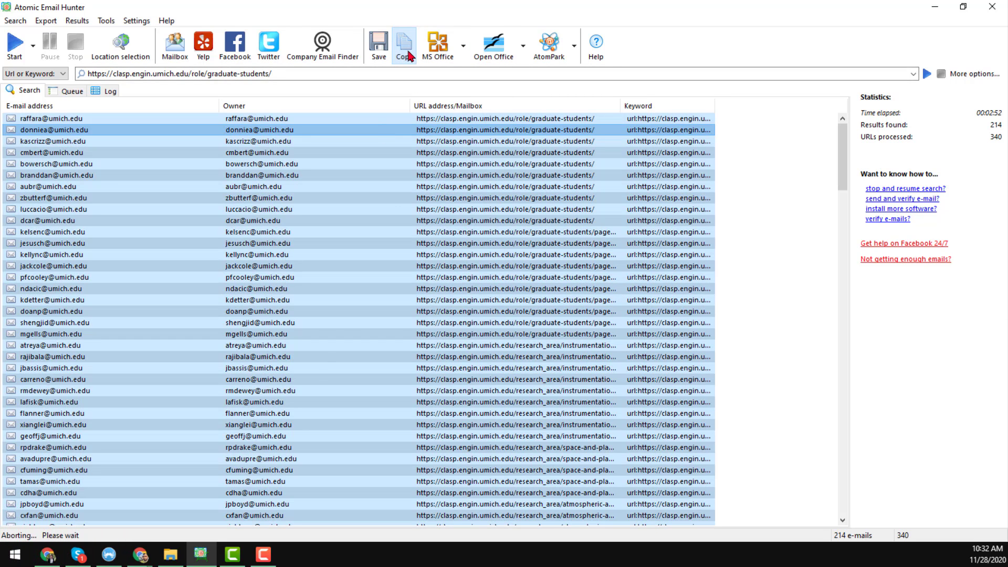
{"action": "left_click", "coordinate": [171, 552]}
{"action": "left_click", "coordinate": [438, 44]}
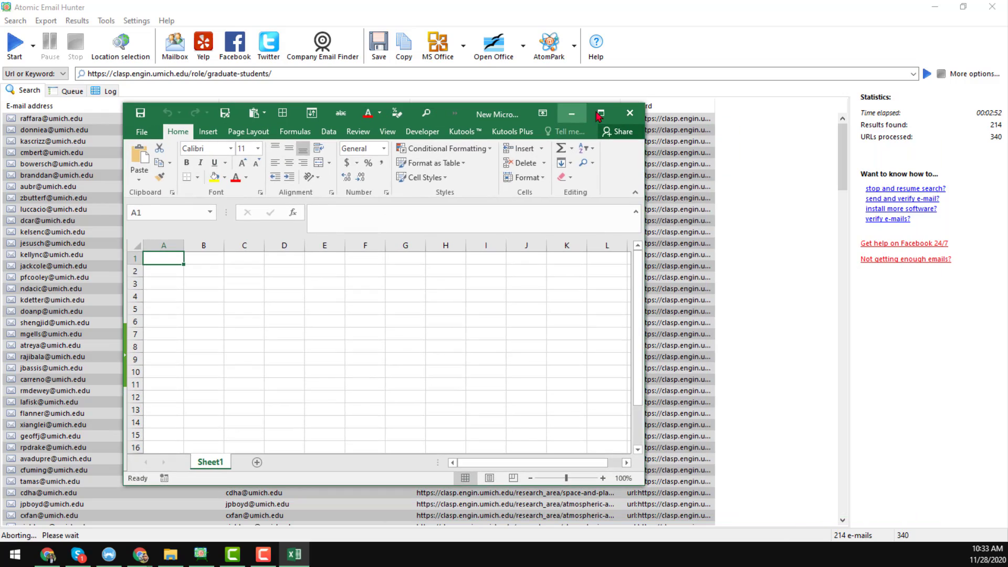
Paste the copied email results into the new worksheet starting at cell B2.
{"action": "left_click", "coordinate": [574, 111]}
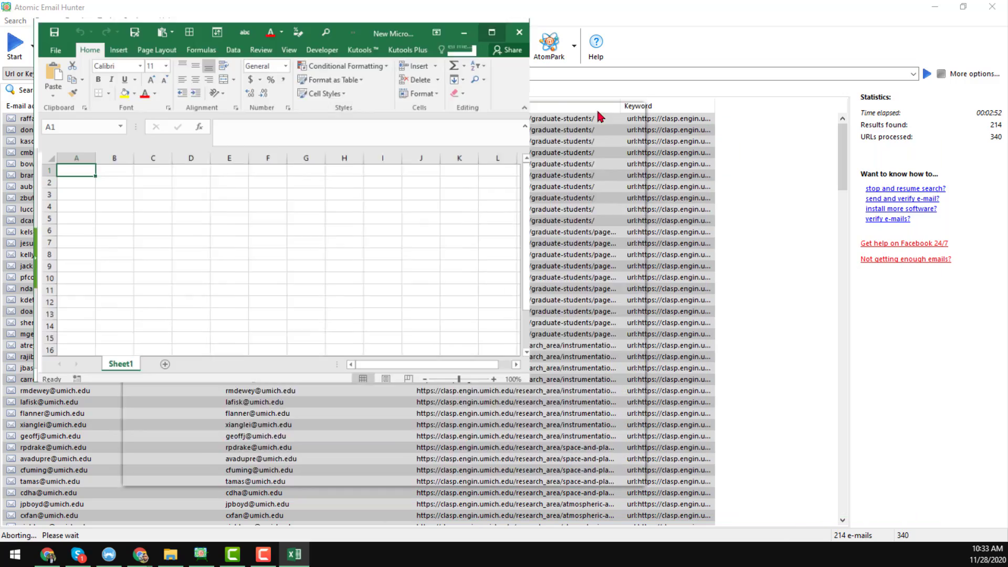
{"action": "left_click", "coordinate": [82, 173]}
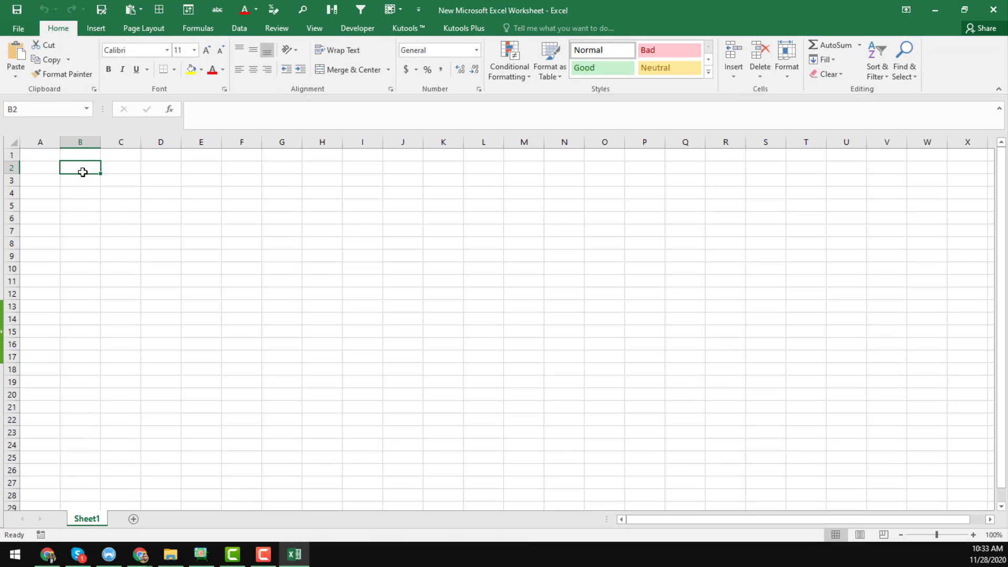
{"action": "key", "text": "ctrl+v"}
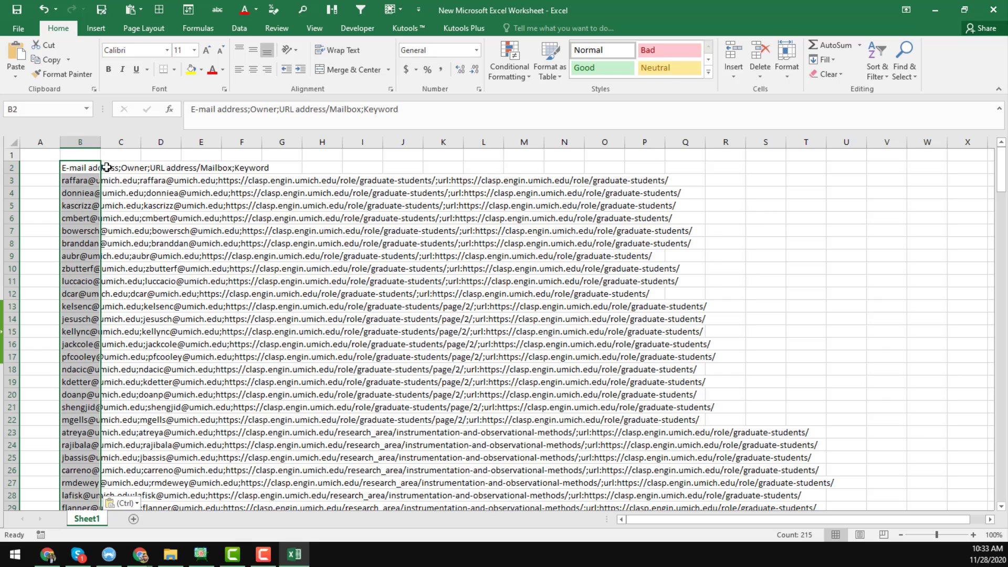
{"action": "left_click", "coordinate": [126, 170]}
Delete the empty first row, widen column B to fit the header, and select column B.
{"action": "left_click", "coordinate": [15, 157]}
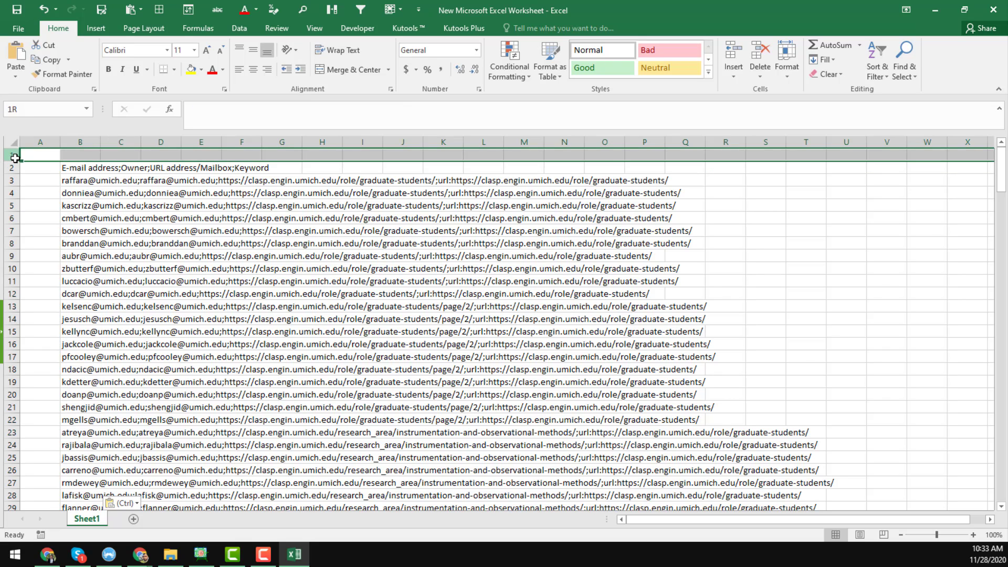
{"action": "key", "text": "ctrl+minus"}
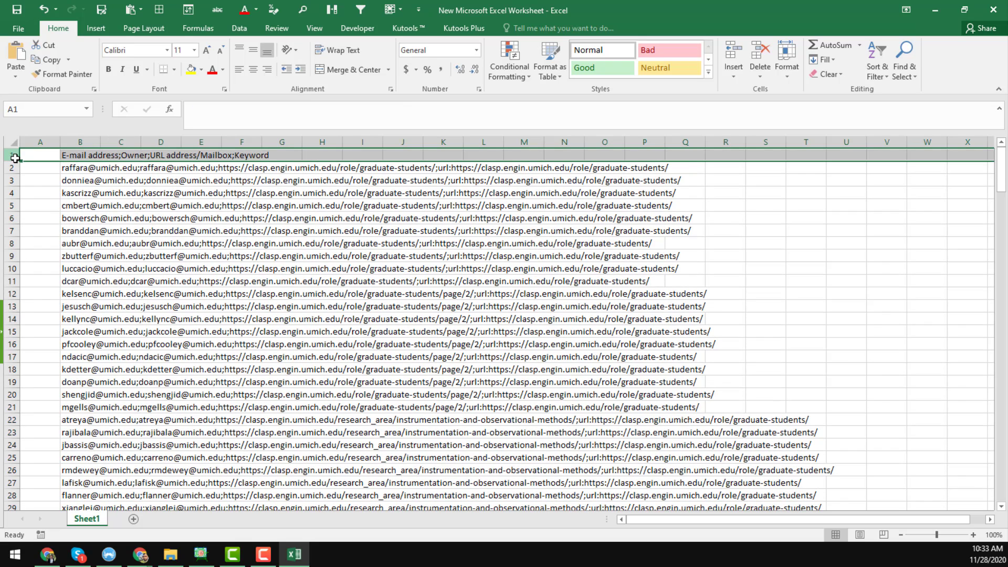
{"action": "left_click", "coordinate": [87, 155]}
{"action": "left_click_drag", "start_coordinate": [100, 143], "coordinate": [355, 142]}
{"action": "left_click", "coordinate": [304, 168]}
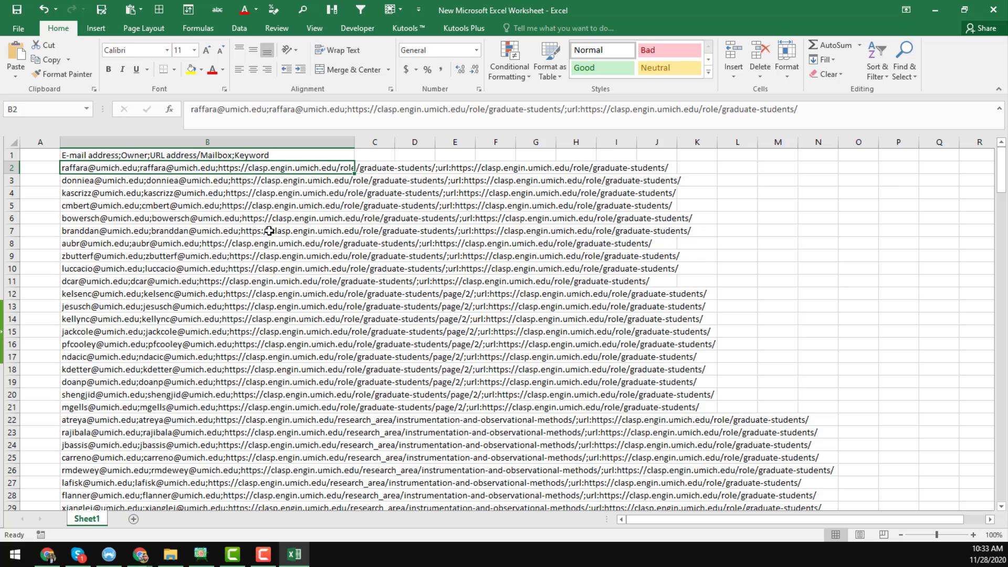
{"action": "left_click", "coordinate": [252, 145]}
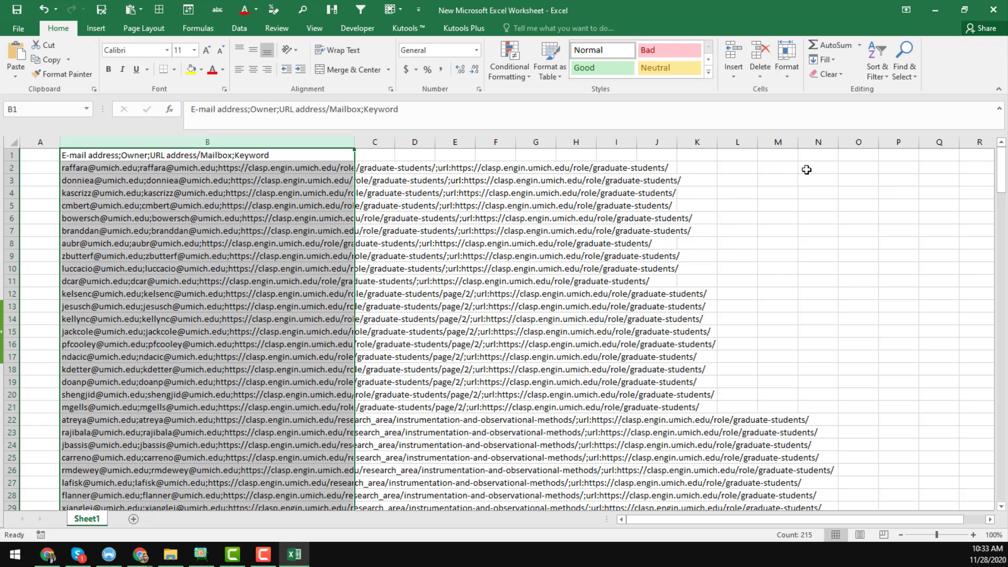
{"action": "left_click", "coordinate": [242, 32]}
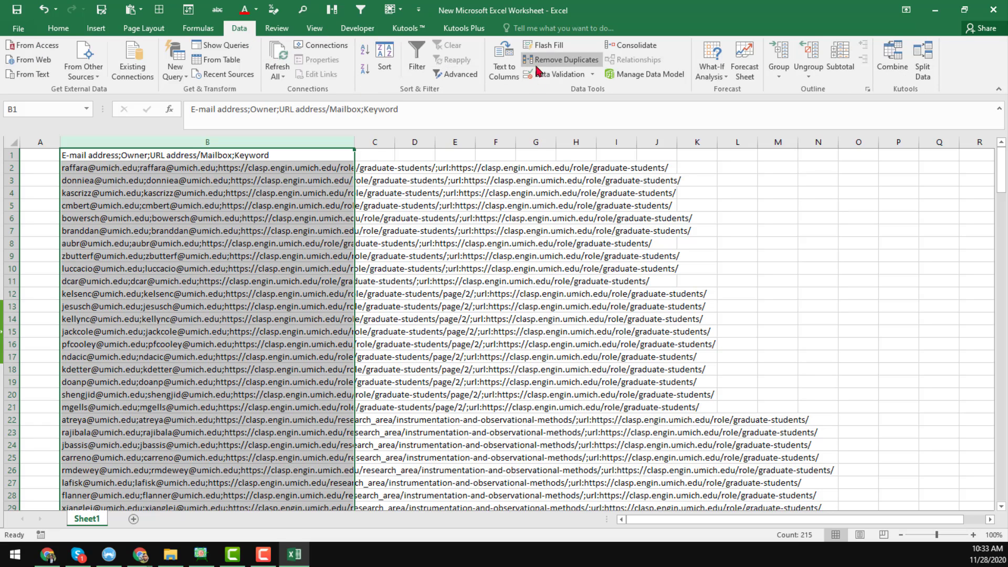
Use delimited Text to Columns on column B, splitting at semicolons with destination column C.
{"action": "left_click", "coordinate": [505, 68]}
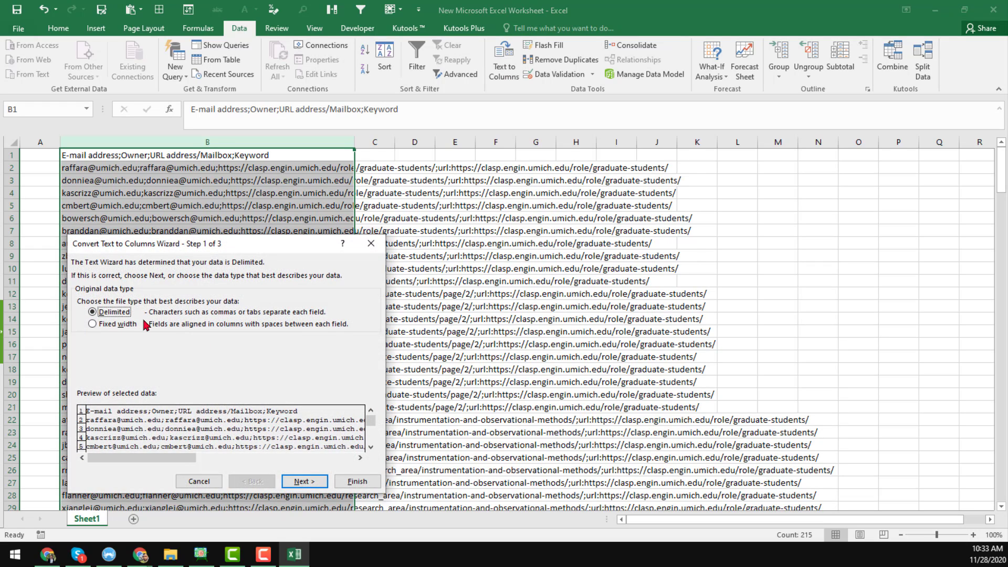
{"action": "left_click", "coordinate": [303, 484]}
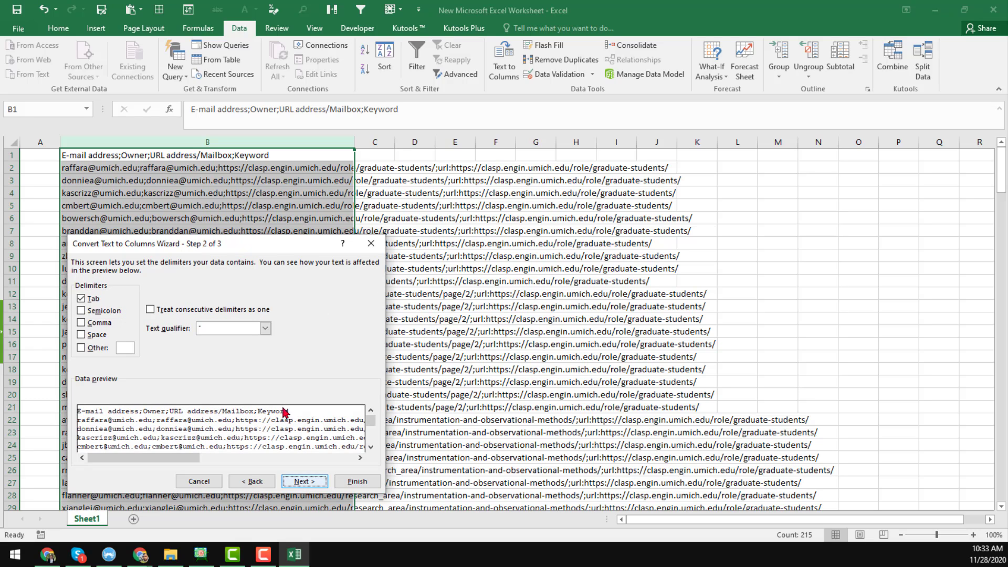
{"action": "left_click_drag", "start_coordinate": [239, 242], "coordinate": [330, 231]}
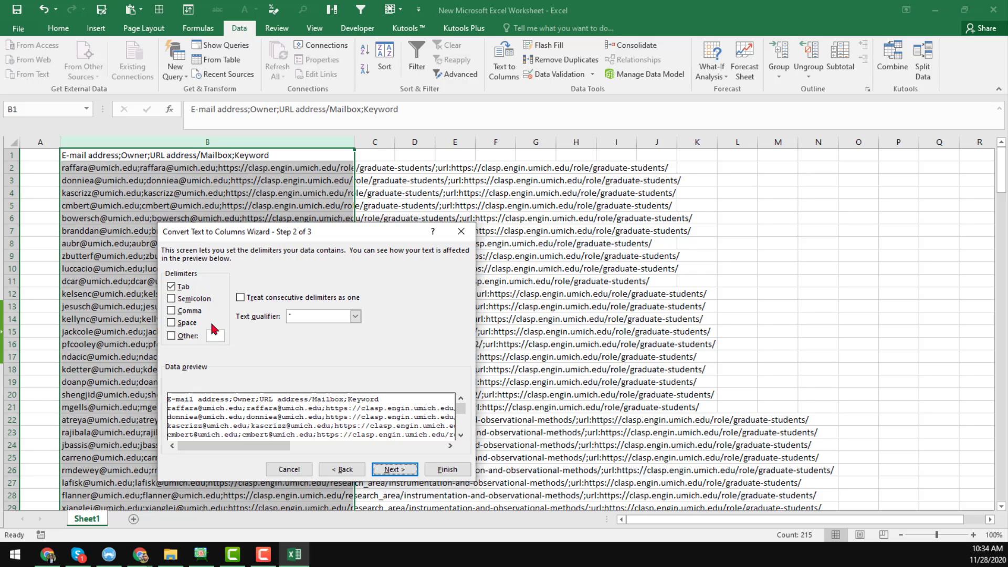
{"action": "left_click", "coordinate": [171, 299]}
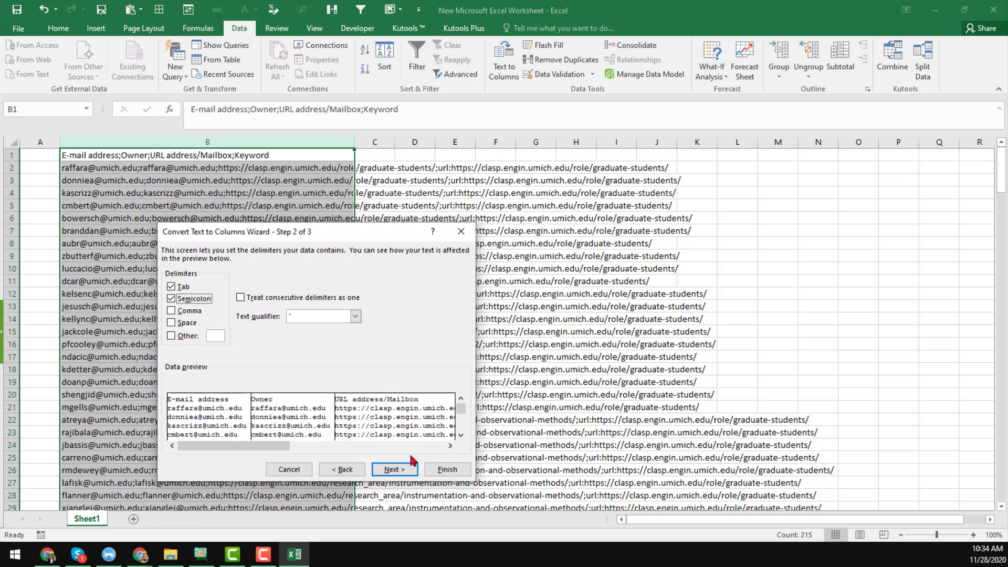
{"action": "left_click", "coordinate": [400, 473]}
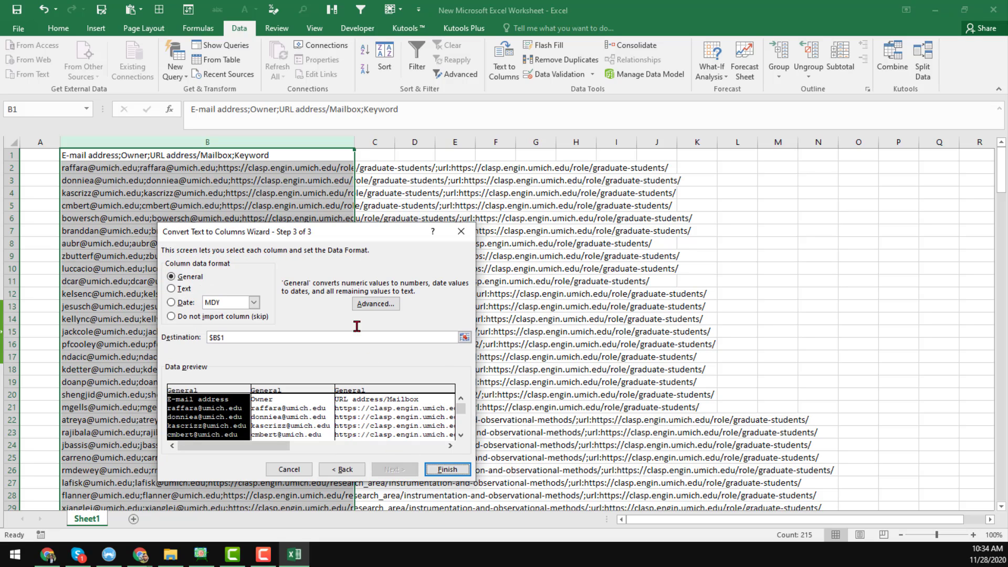
{"action": "left_click", "coordinate": [464, 337]}
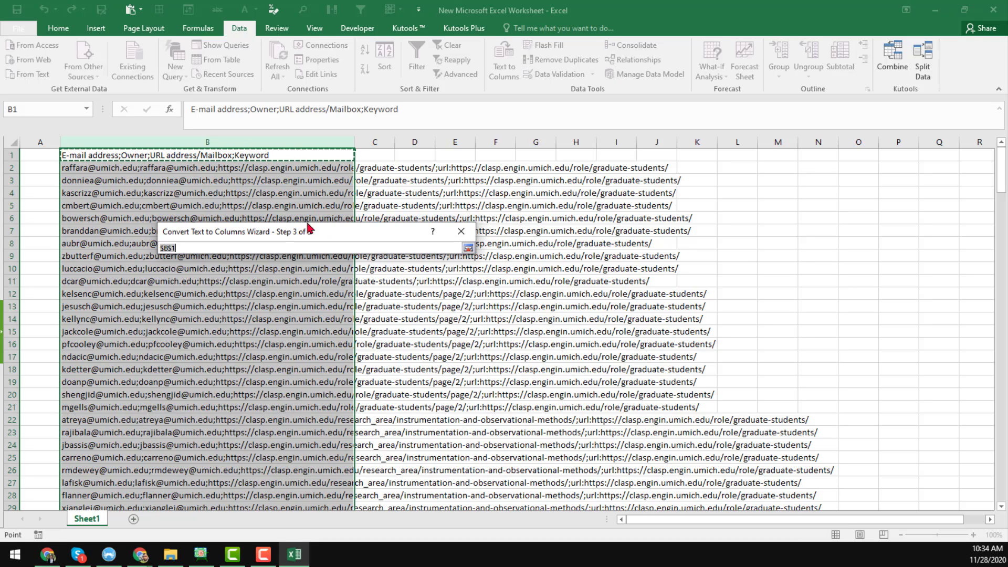
{"action": "left_click", "coordinate": [374, 143]}
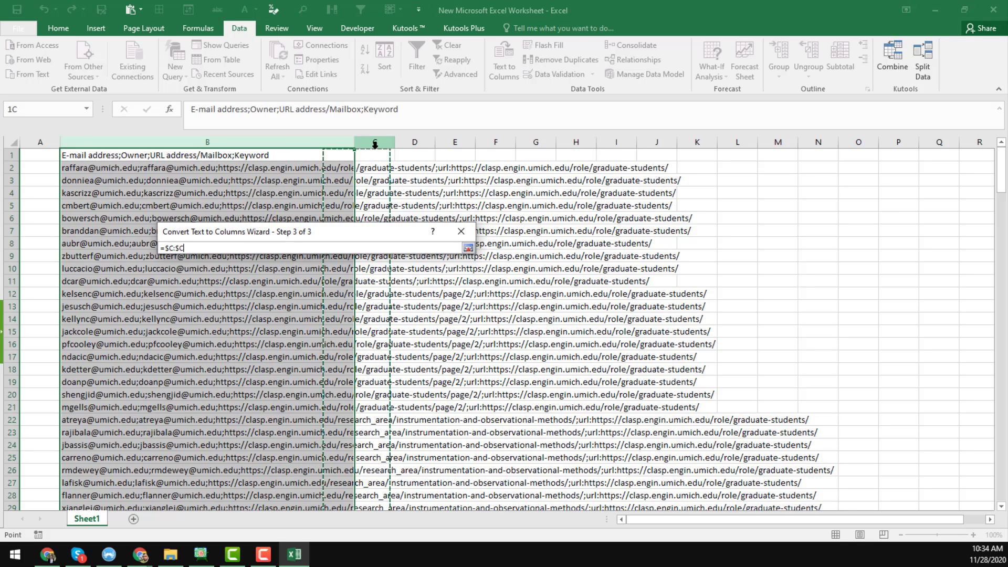
{"action": "left_click", "coordinate": [468, 248]}
{"action": "left_click", "coordinate": [456, 470]}
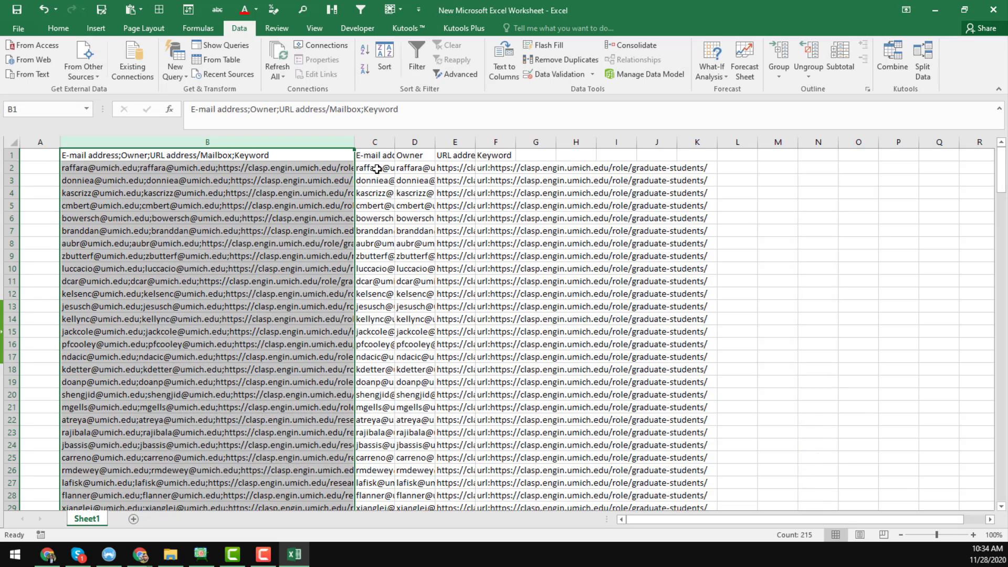
Widen columns C and D so email addresses and owner values show in full.
{"action": "left_click", "coordinate": [376, 169]}
{"action": "left_click", "coordinate": [202, 142]}
{"action": "left_click_drag", "start_coordinate": [394, 142], "coordinate": [487, 142]}
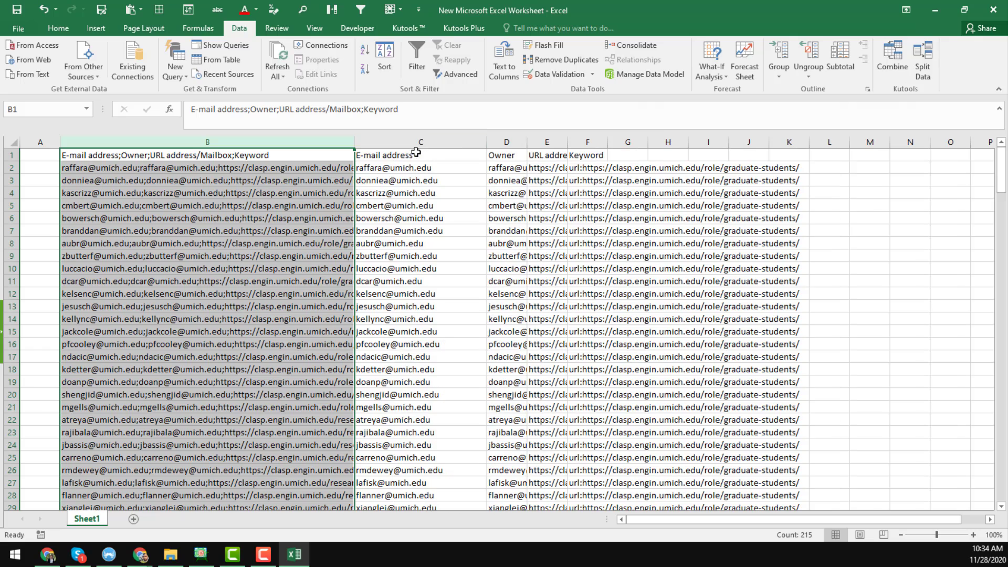
{"action": "left_click", "coordinate": [13, 142]}
{"action": "left_click", "coordinate": [58, 29]}
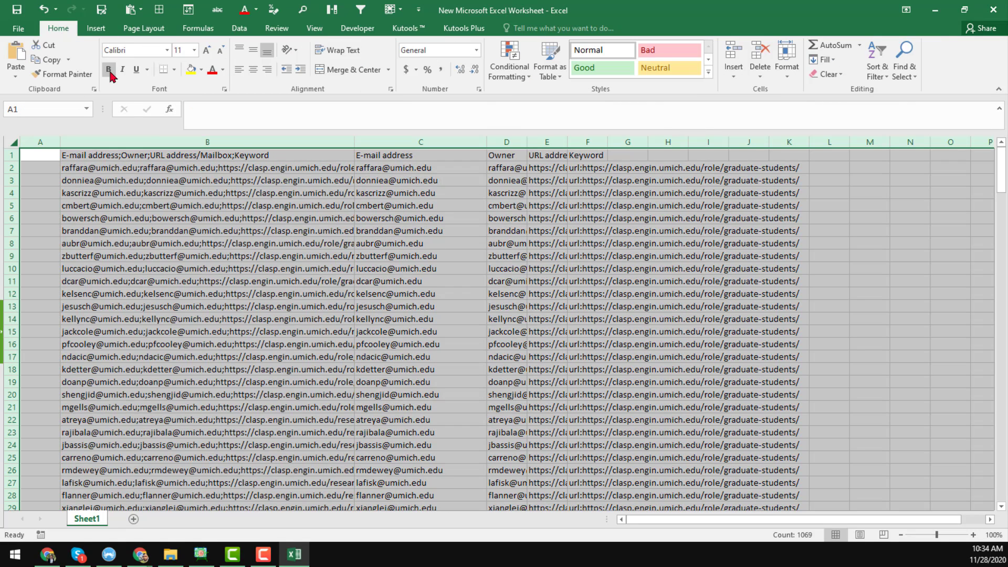
{"action": "left_click", "coordinate": [426, 204]}
{"action": "left_click", "coordinate": [444, 169]}
{"action": "left_click", "coordinate": [517, 168]}
{"action": "left_click_drag", "start_coordinate": [527, 142], "coordinate": [842, 142]}
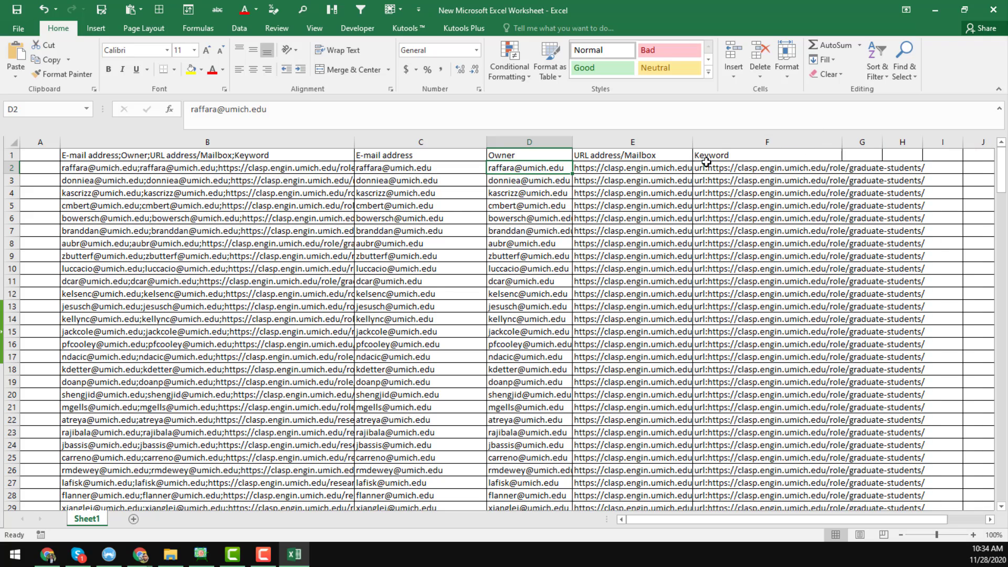
{"action": "left_click", "coordinate": [645, 167]}
{"action": "left_click", "coordinate": [450, 169]}
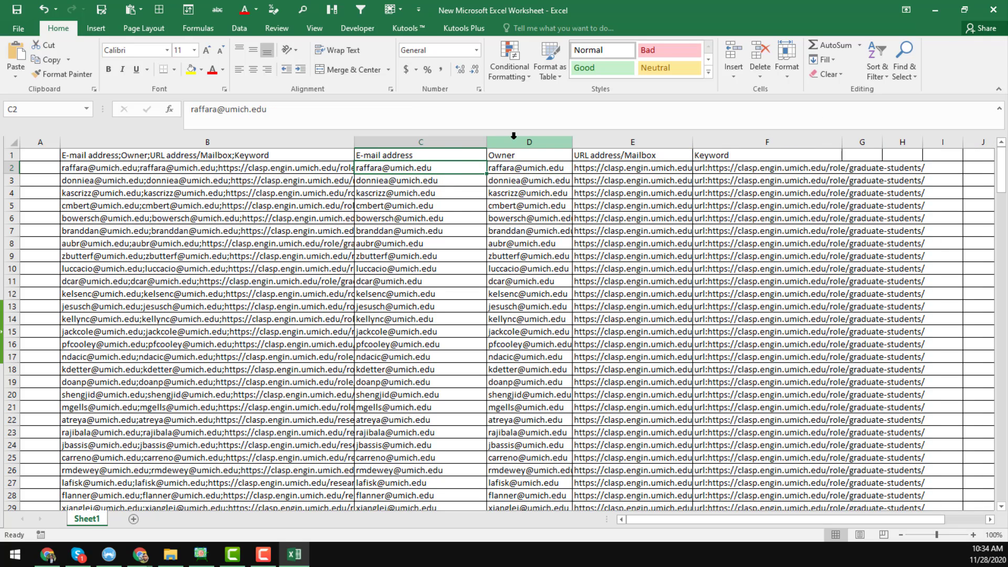
Confirm the email list ends at row 215, then switch back to Chrome.
{"action": "left_click", "coordinate": [441, 138]}
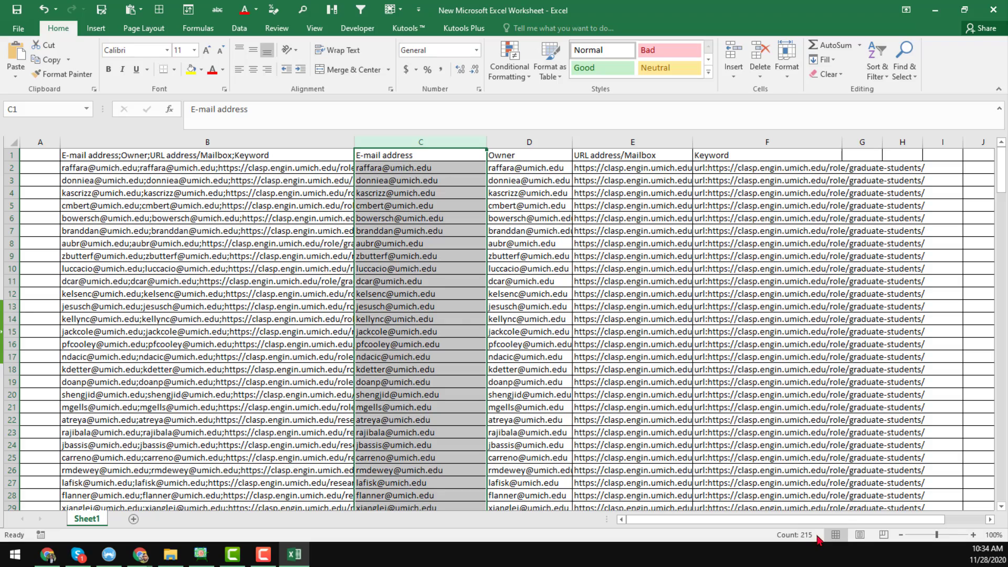
{"action": "left_click", "coordinate": [418, 308]}
{"action": "key", "text": "ctrl+Down"}
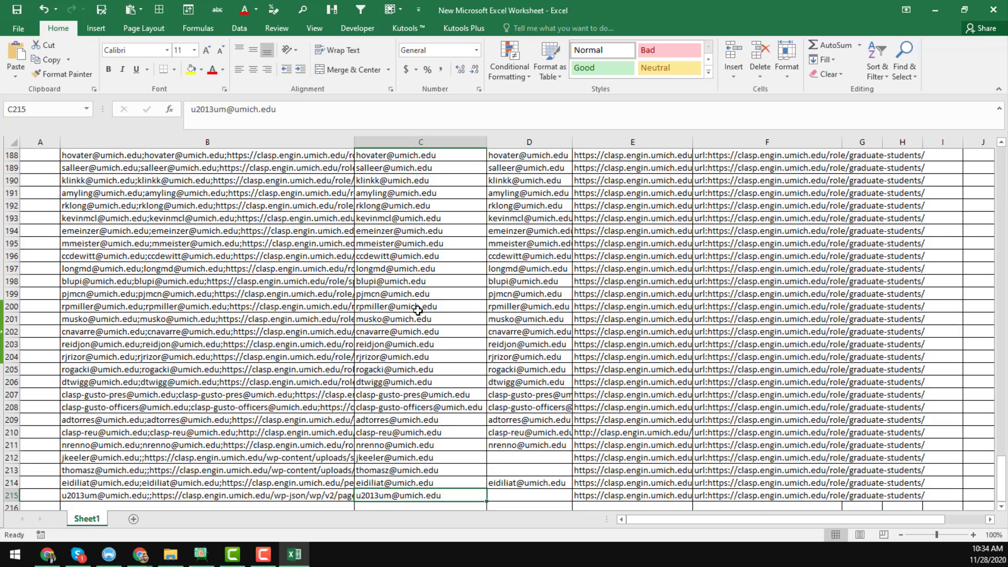
{"action": "scroll", "coordinate": [382, 286], "scroll_direction": "down", "scroll_amount": 5}
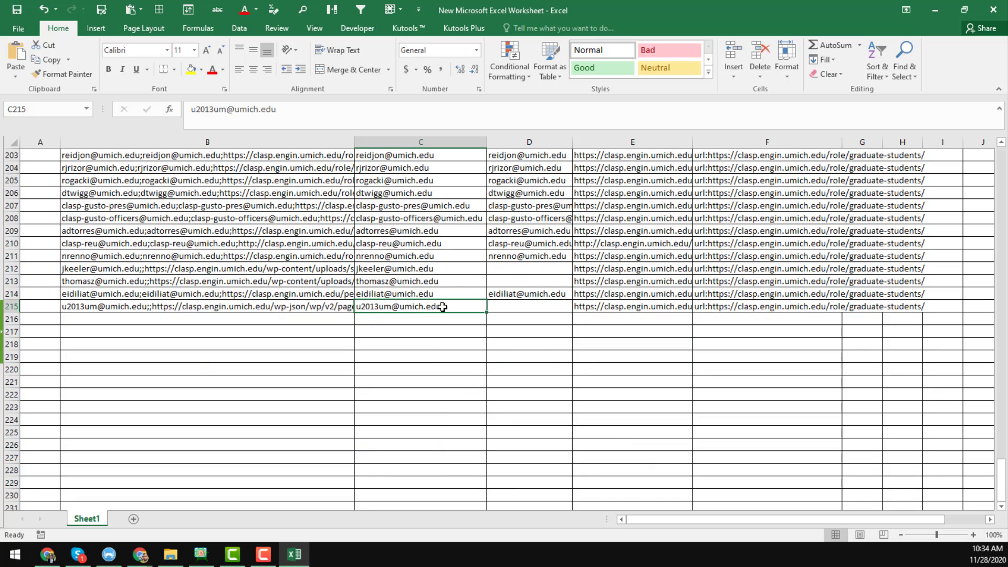
{"action": "key", "text": "alt+Tab"}
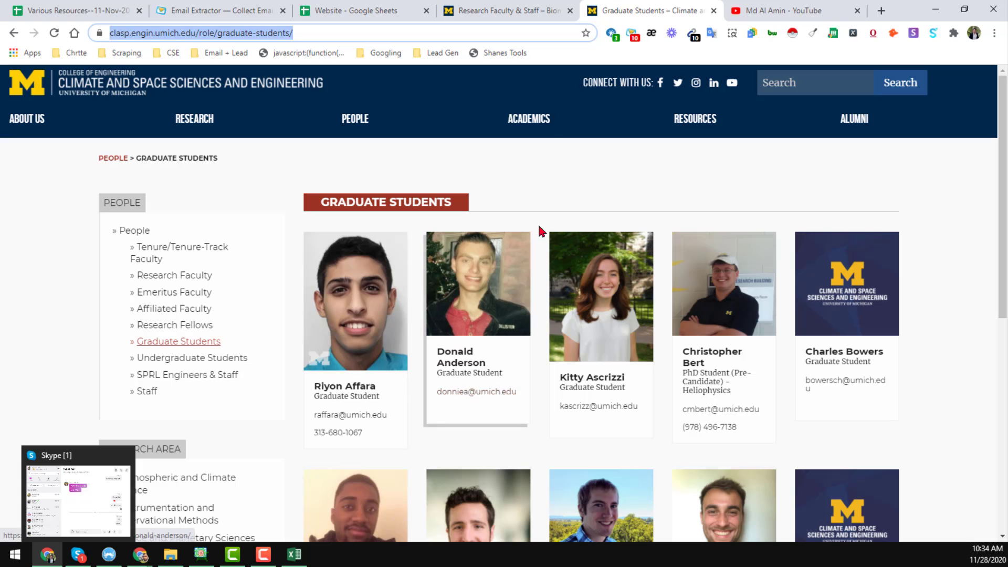
Briefly view the Atomic Email Hunter product page, then return to the YouTube channel videos tab.
{"action": "left_click", "coordinate": [752, 7]}
{"action": "scroll", "coordinate": [601, 166], "scroll_direction": "up", "scroll_amount": 4}
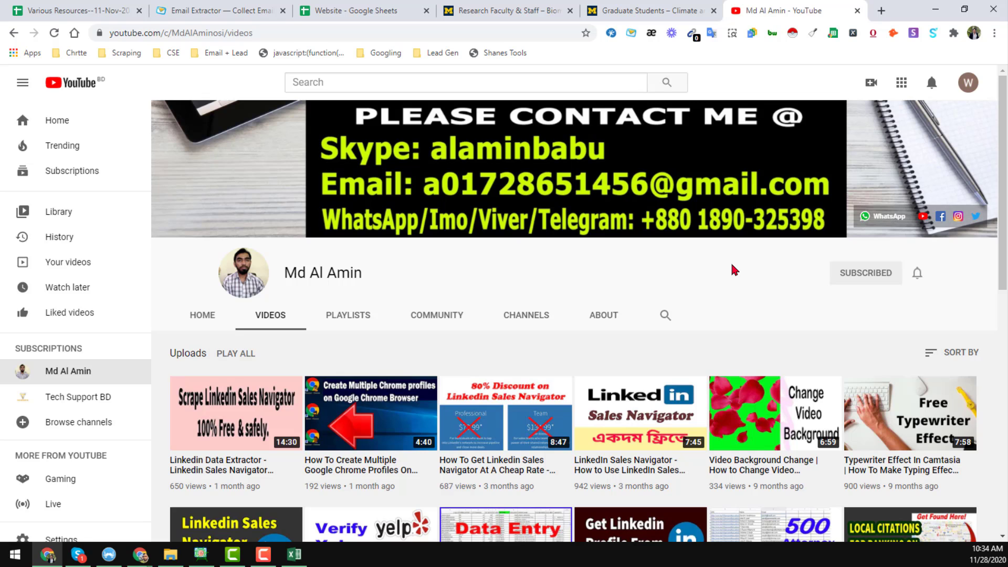
{"action": "left_click", "coordinate": [221, 11]}
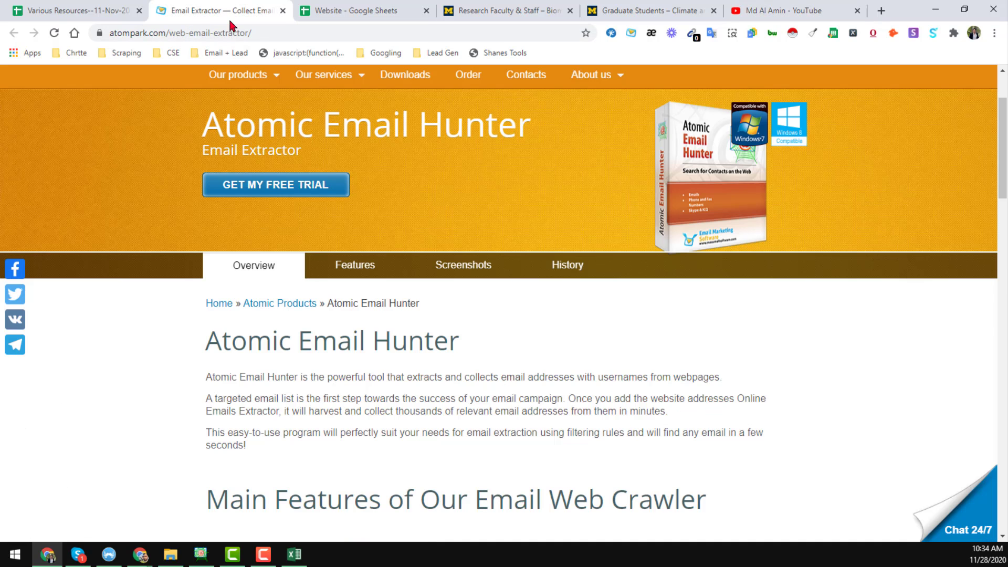
{"action": "left_click_drag", "start_coordinate": [314, 339], "coordinate": [435, 341]}
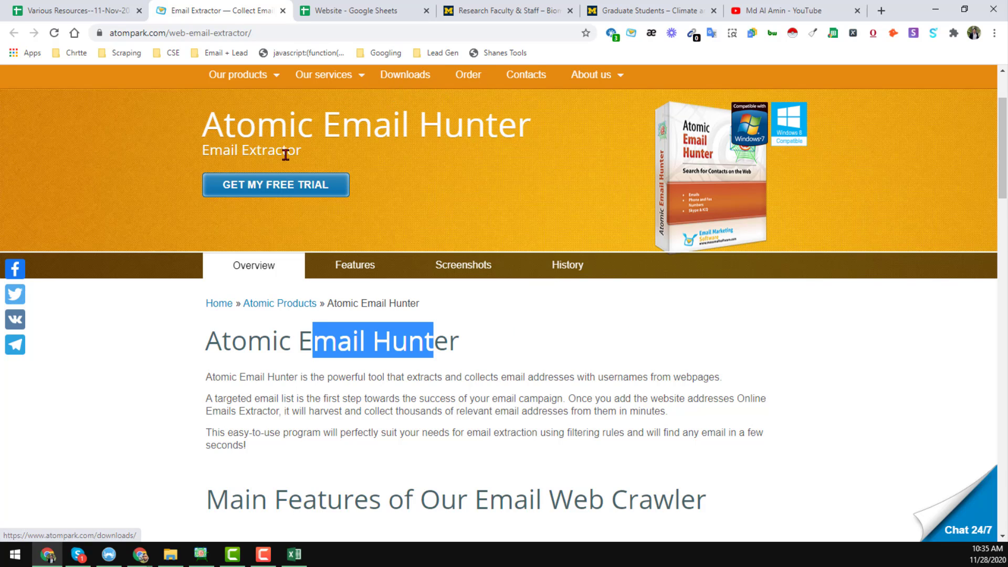
{"action": "left_click", "coordinate": [535, 341]}
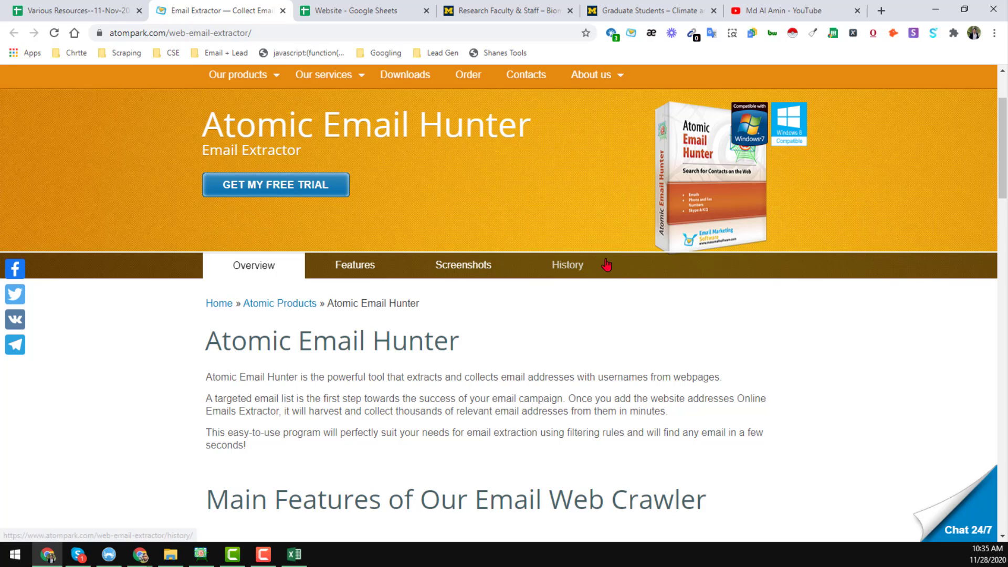
{"action": "left_click", "coordinate": [782, 8]}
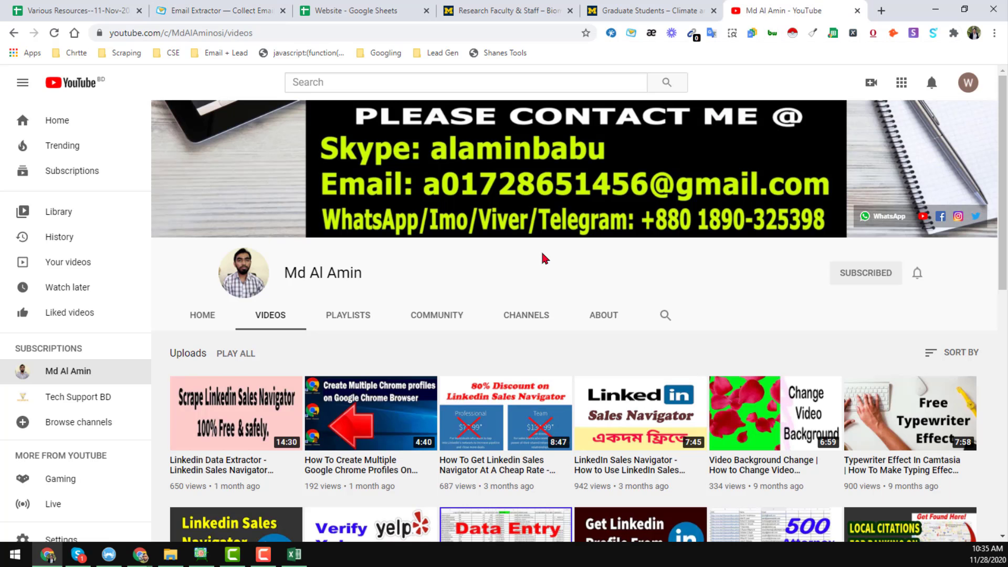